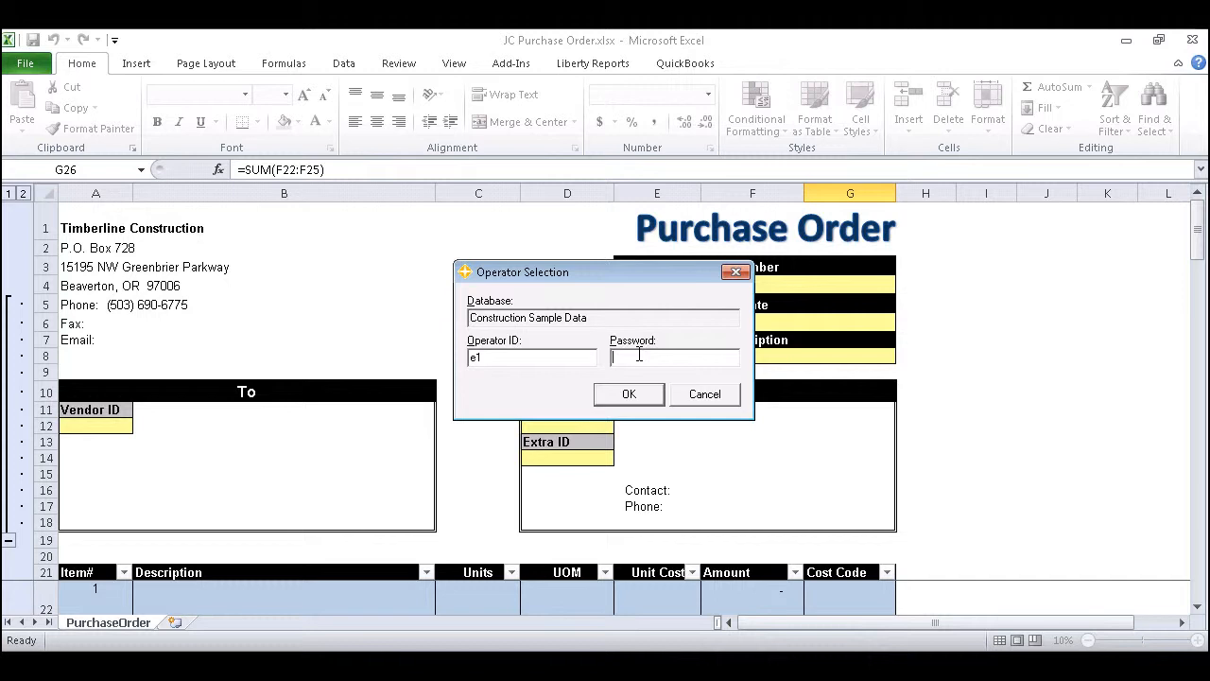
pyautogui.write('**')
# Confirm the operator login to the Construction Sample Data database.
pyautogui.click(629, 394)
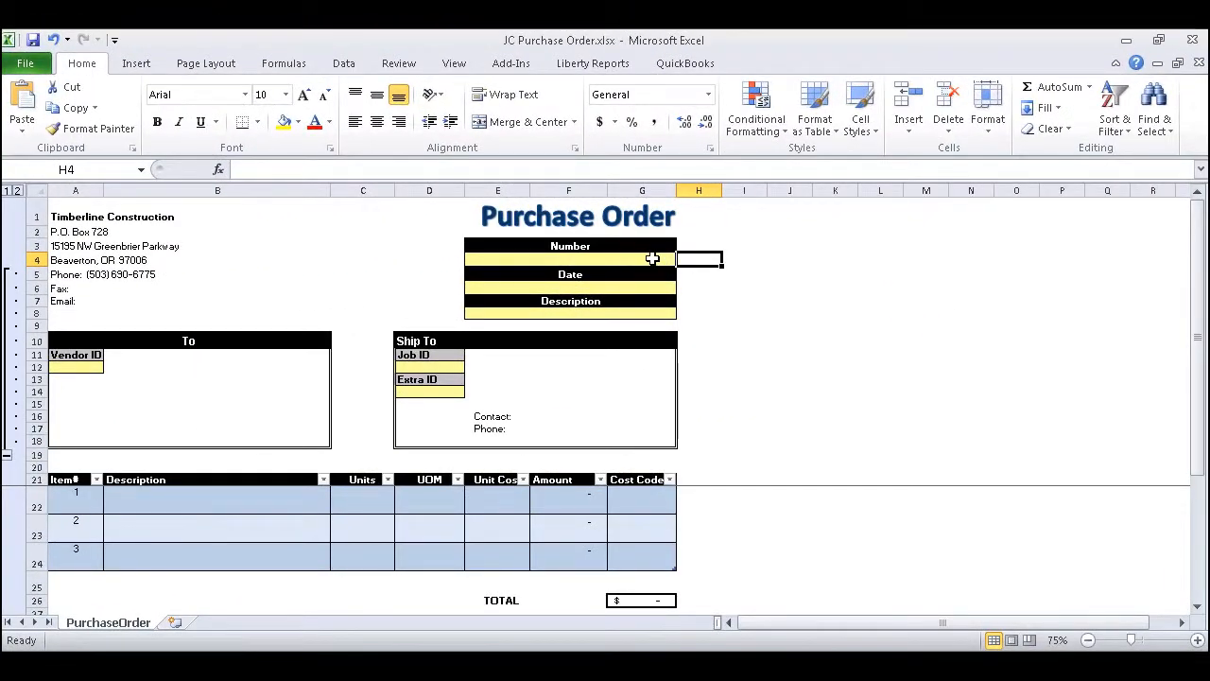
pyautogui.click(652, 259)
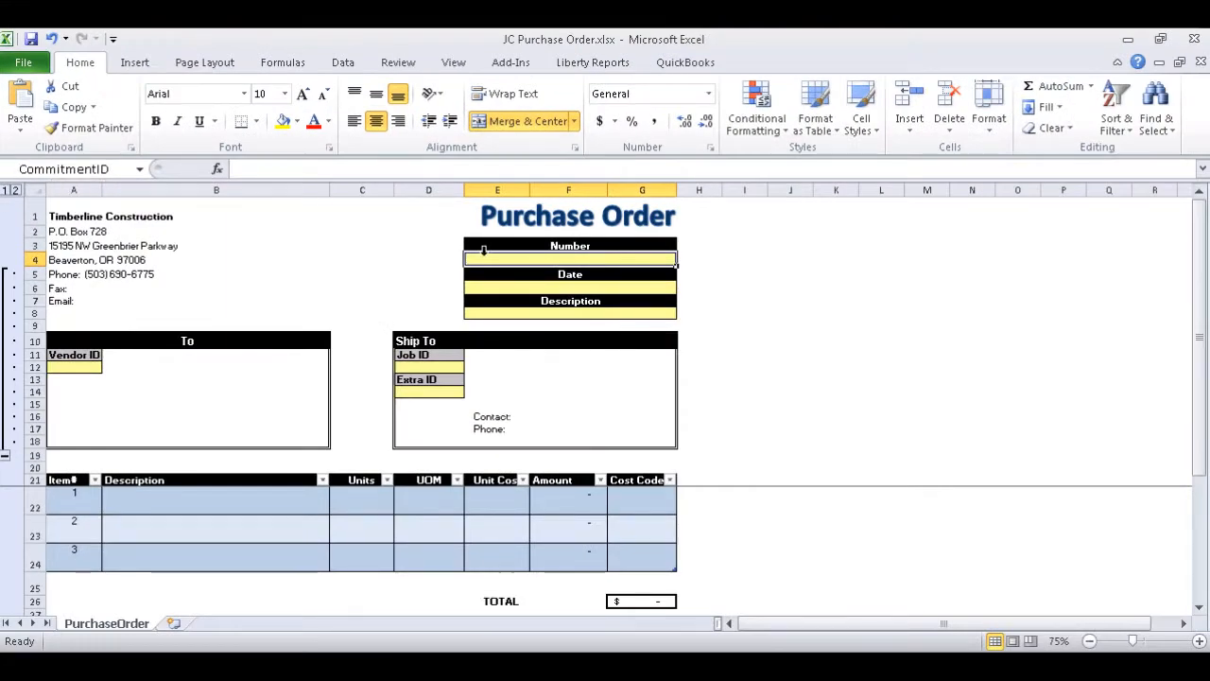
pyautogui.click(542, 287)
pyautogui.click(569, 314)
pyautogui.click(91, 369)
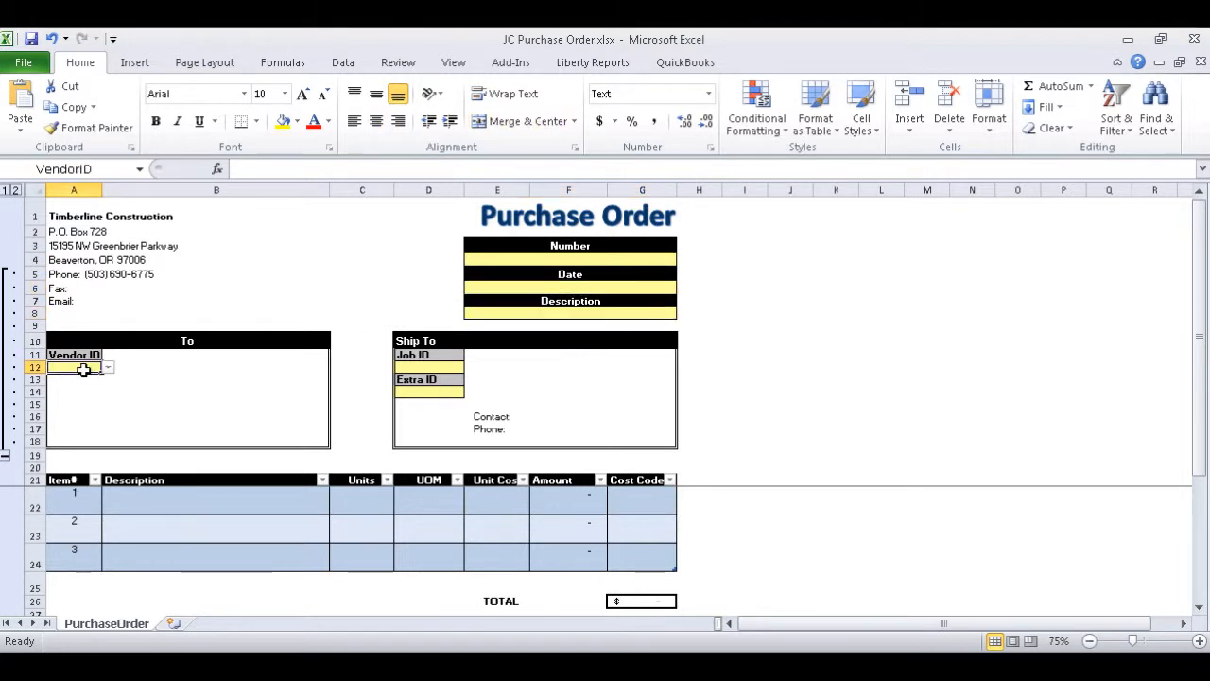
pyautogui.click(426, 369)
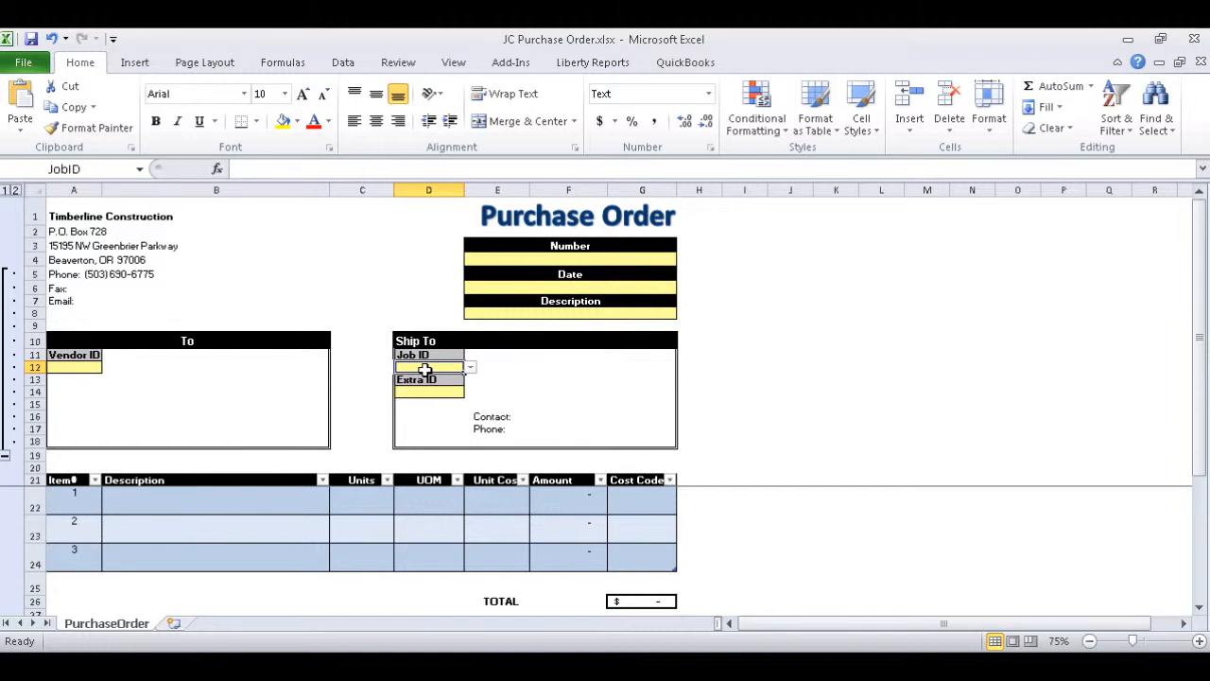
pyautogui.click(440, 393)
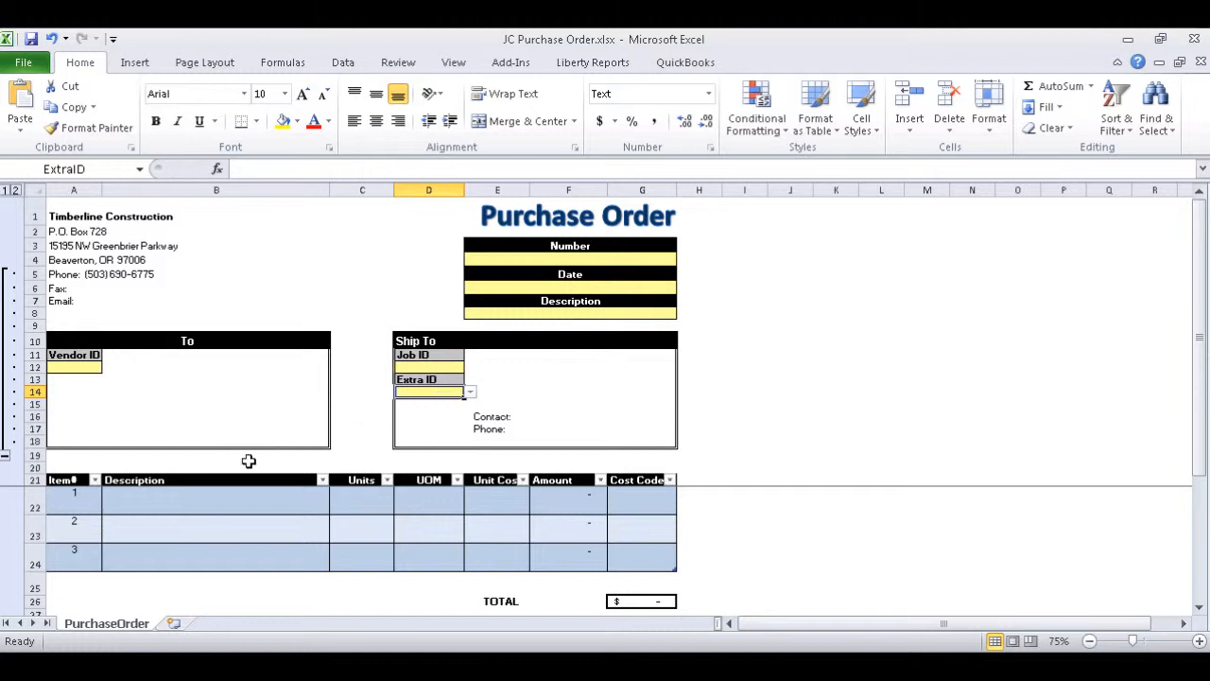
pyautogui.moveTo(76, 500); pyautogui.dragTo(217, 501)
pyautogui.moveTo(305, 525); pyautogui.dragTo(643, 550)
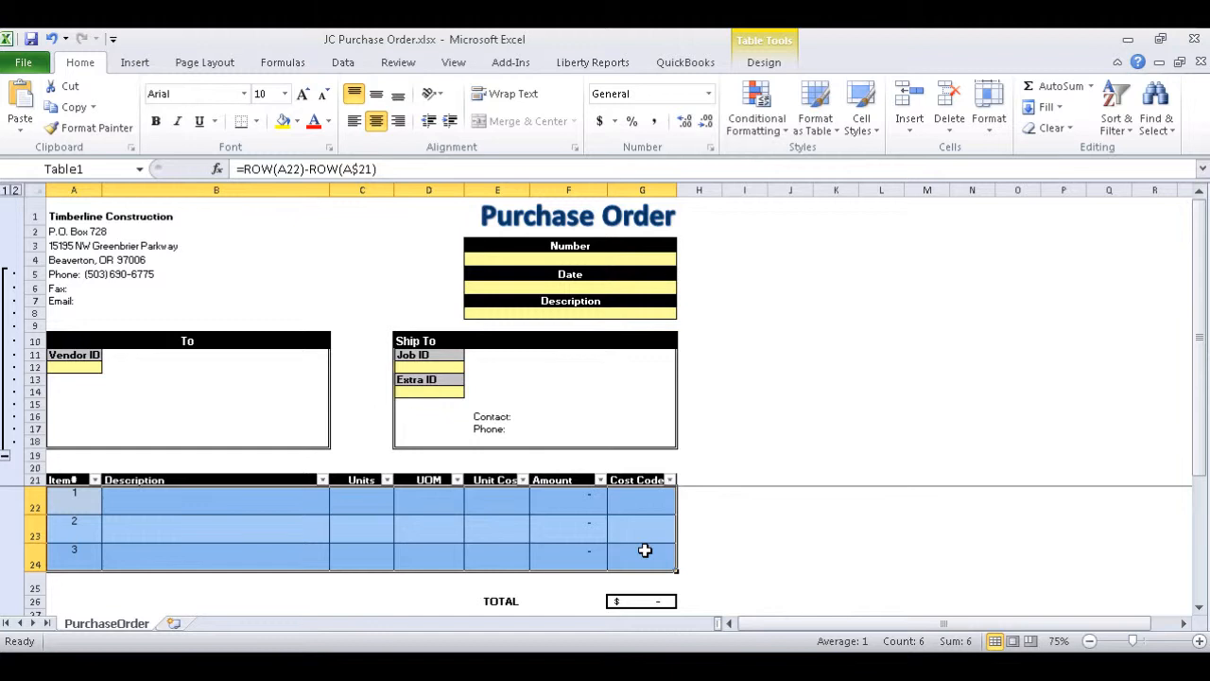
pyautogui.click(694, 258)
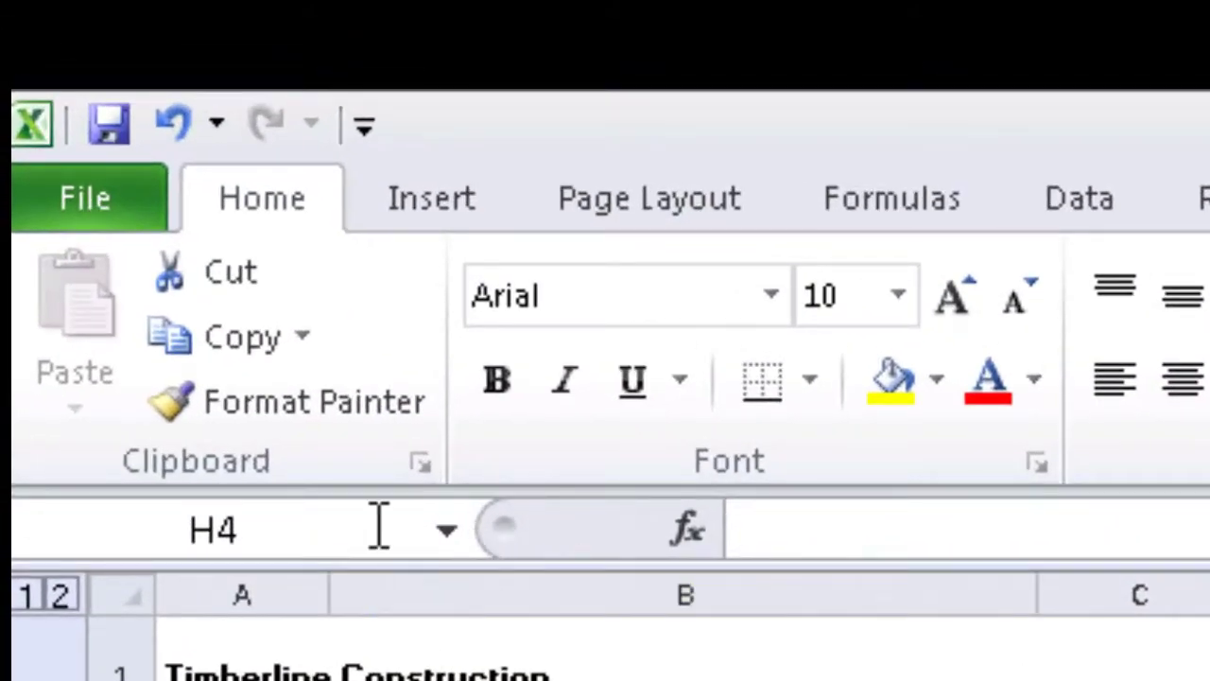
# Name cell H4 ParentRecord via the Name Box.
pyautogui.click(283, 378)
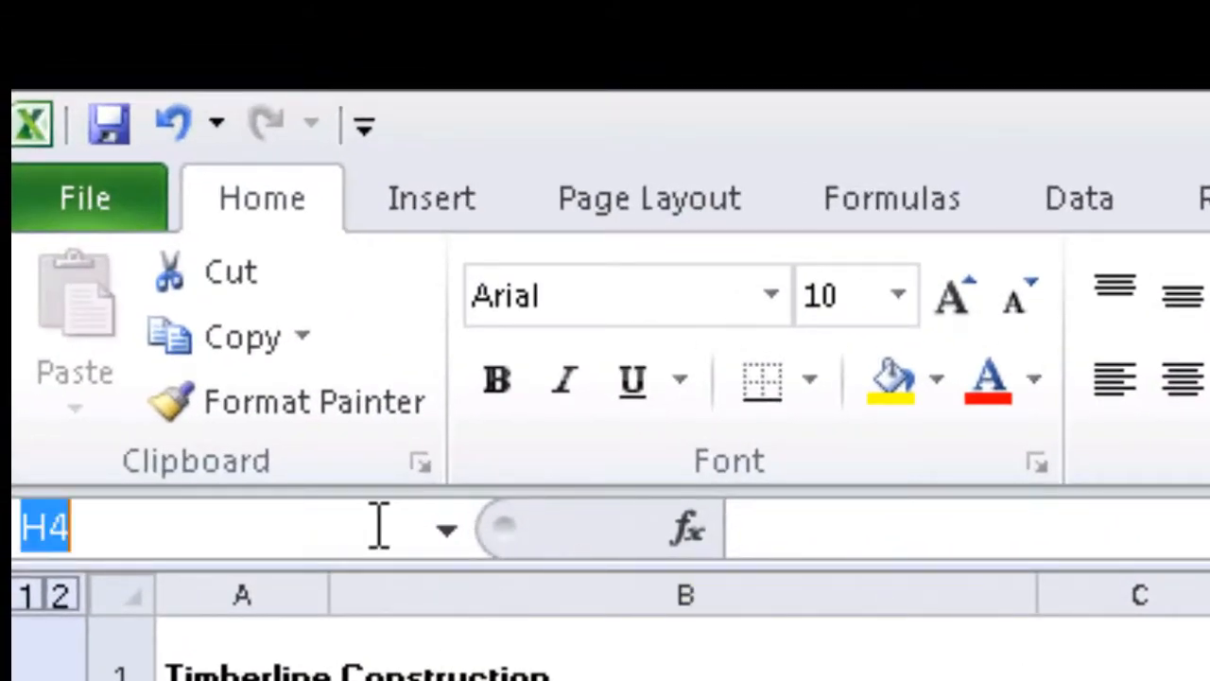
pyautogui.write('ParentRec')
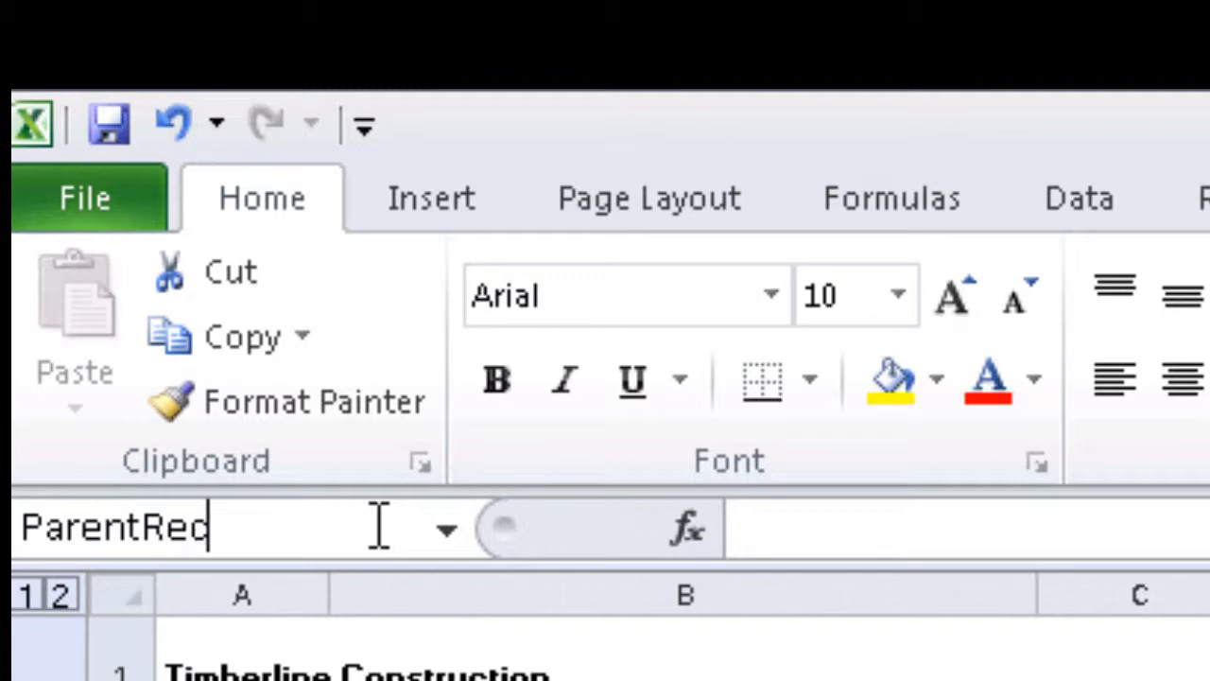
pyautogui.write('ord')
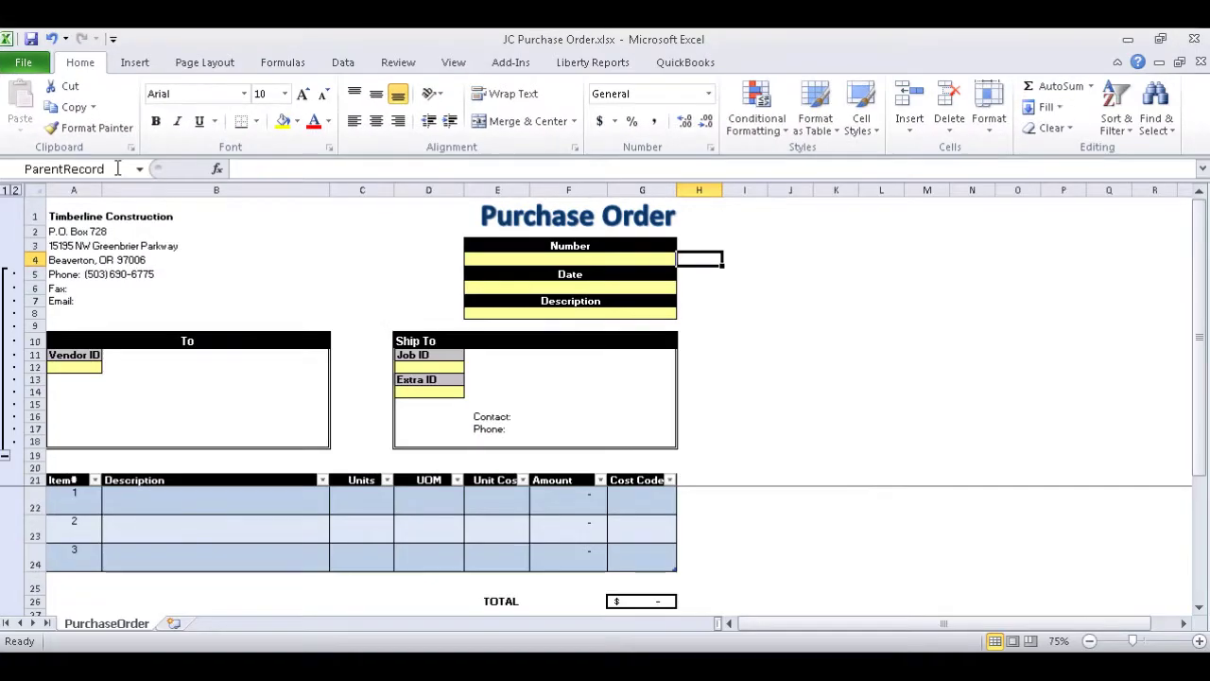
pyautogui.press('Return')
# Start an Office Connector import in H4 using the JC Commitment Import File type.
pyautogui.click(699, 258)
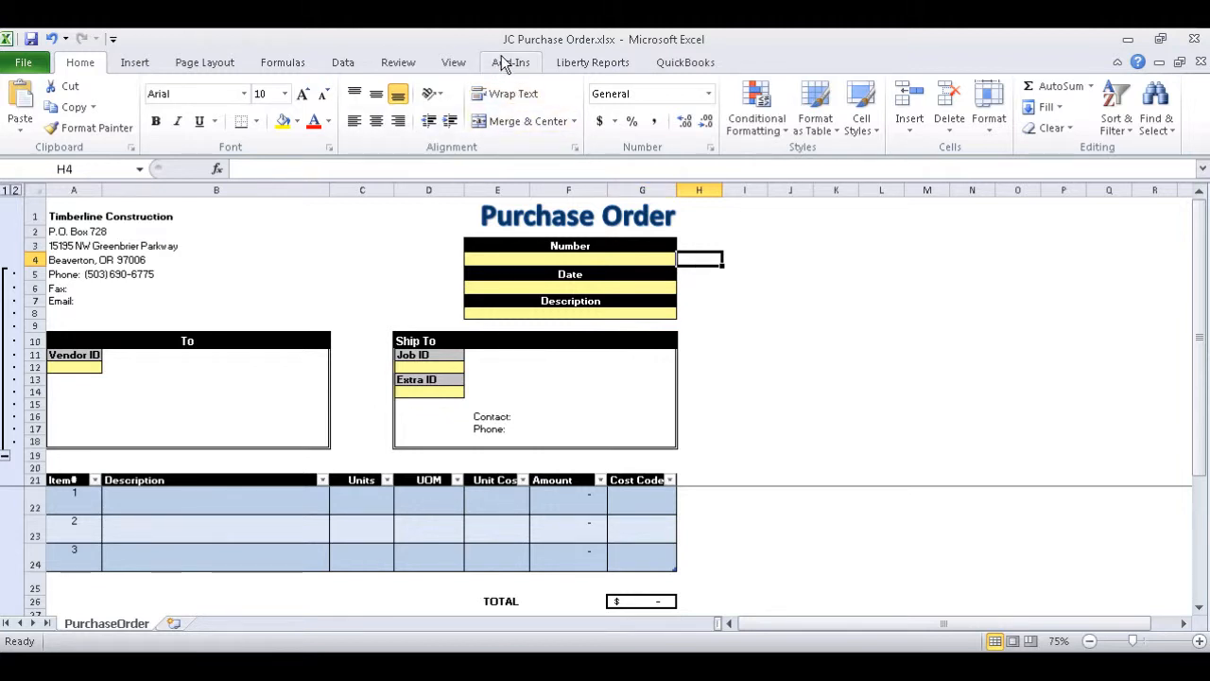
pyautogui.click(511, 62)
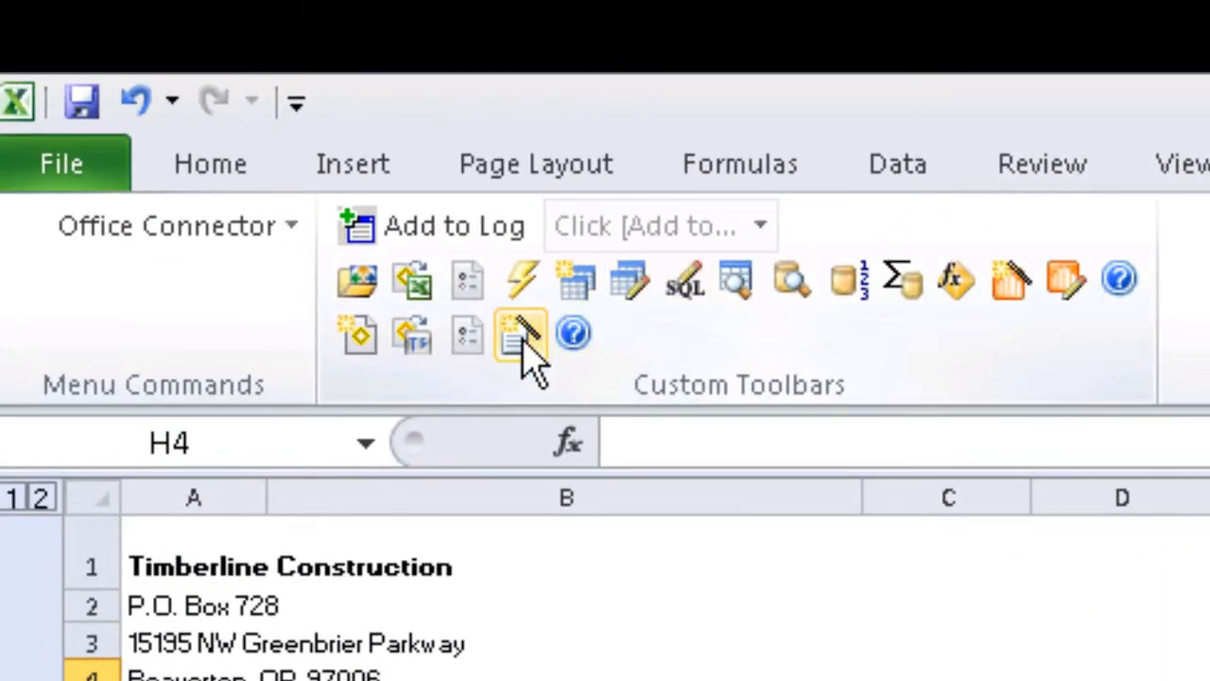
pyautogui.click(520, 336)
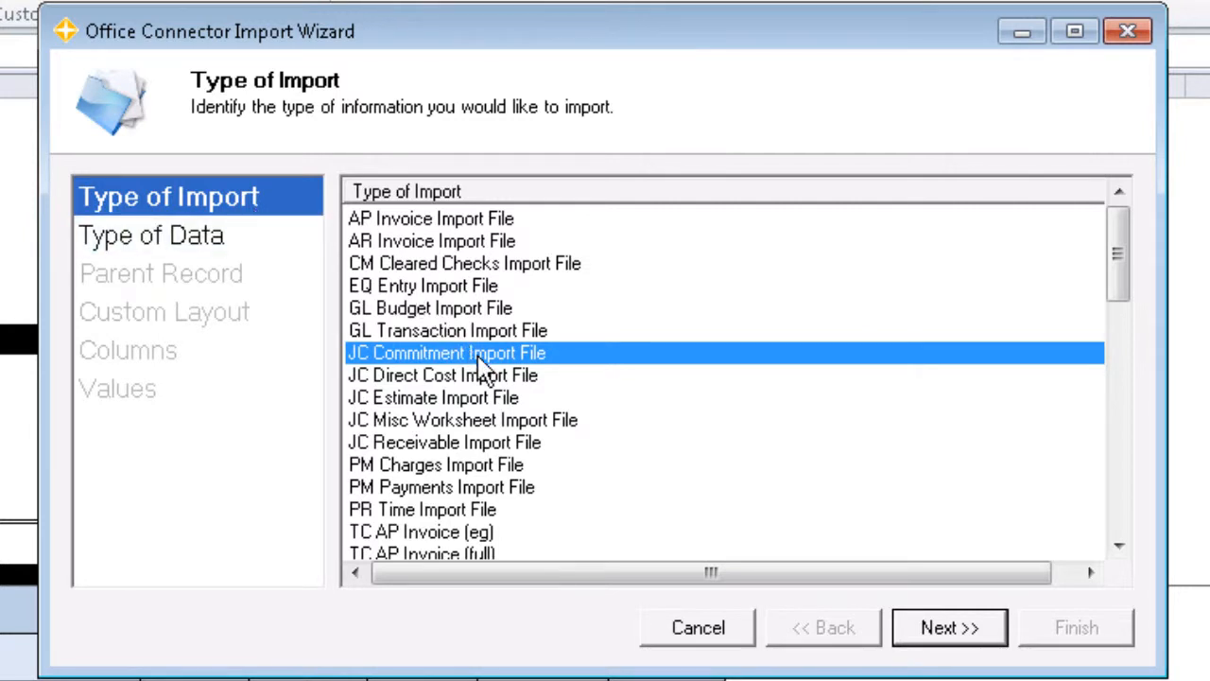
pyautogui.moveTo(567, 353)
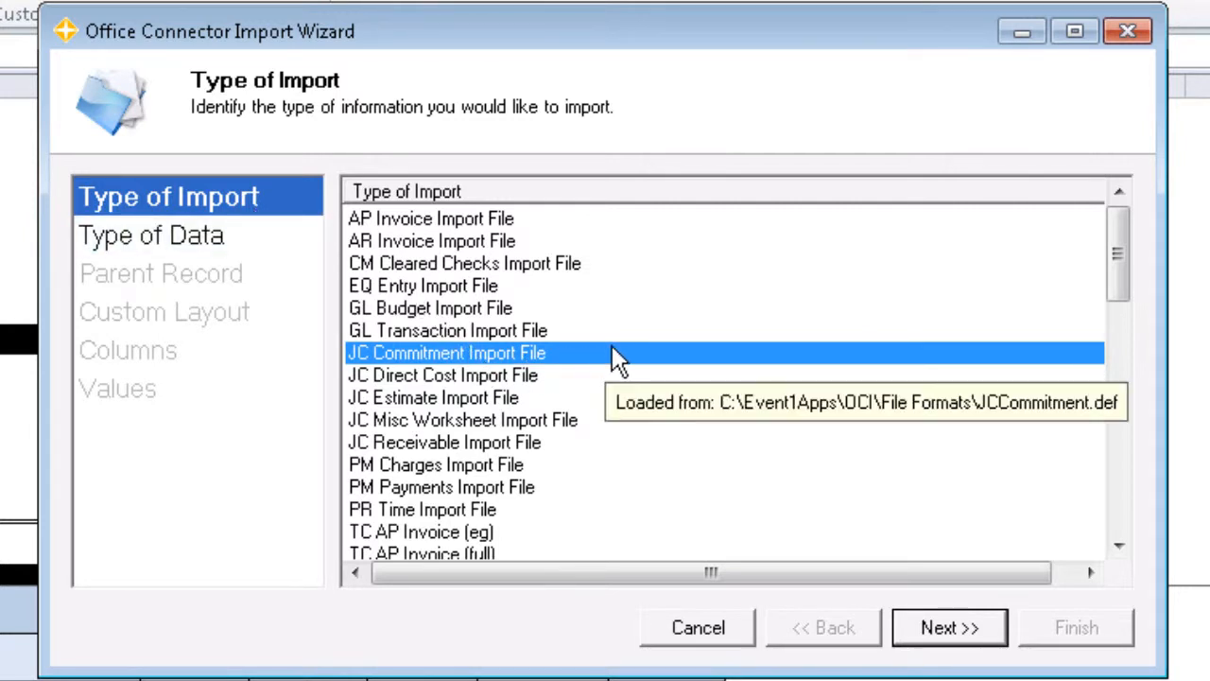
pyautogui.click(950, 628)
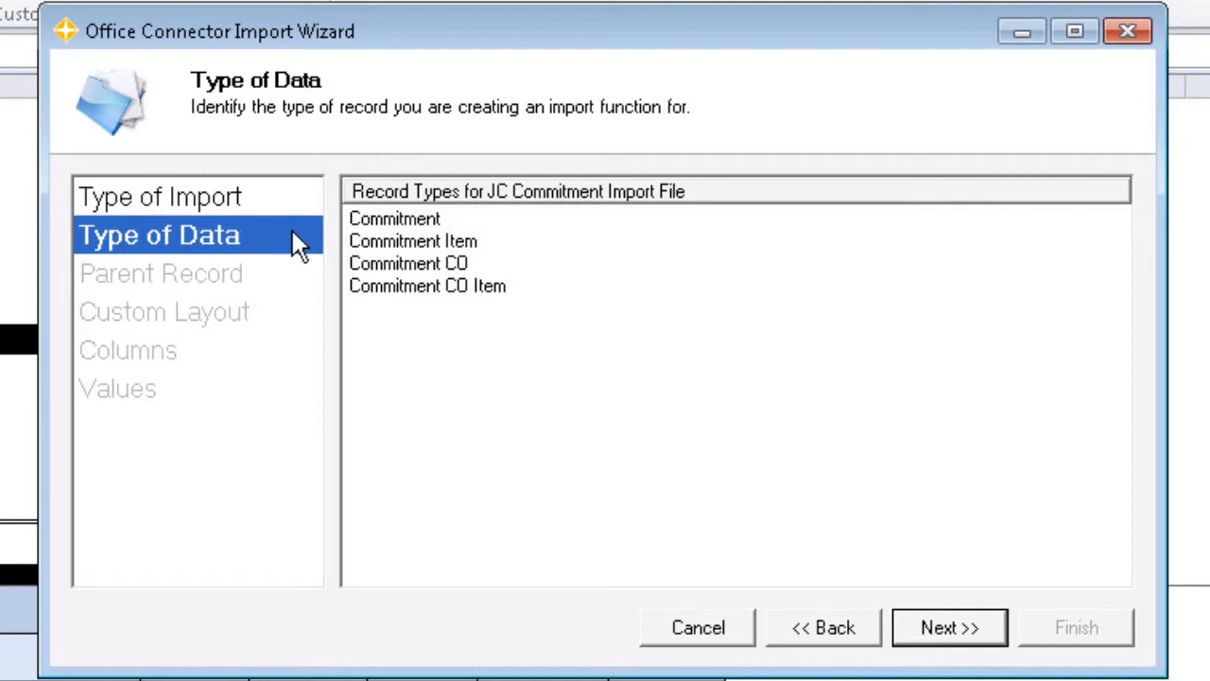
# Choose the Commitment record type and include its six header columns for import.
pyautogui.click(427, 225)
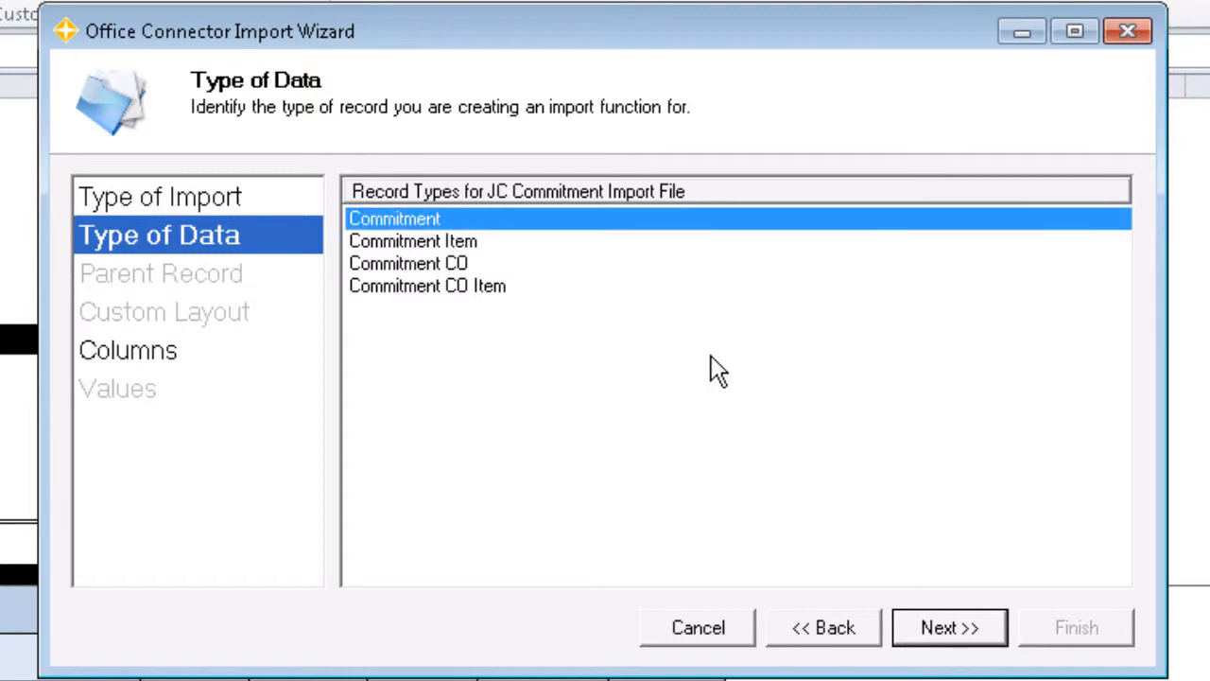
pyautogui.click(950, 628)
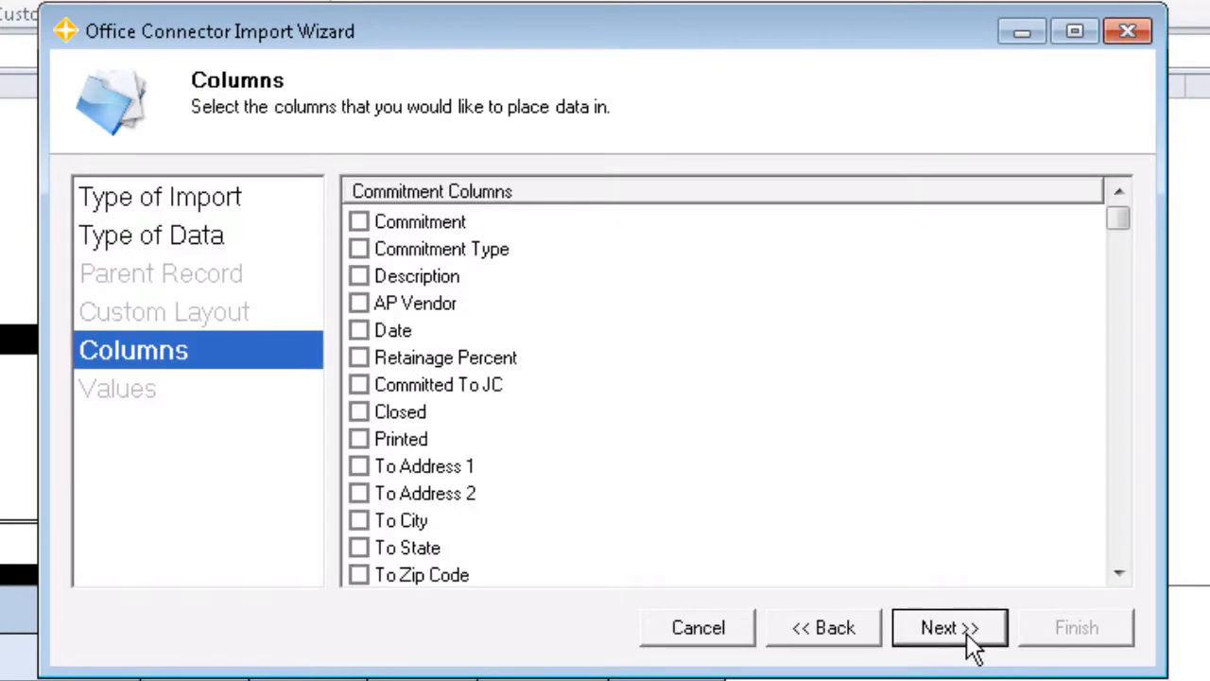
pyautogui.click(407, 223)
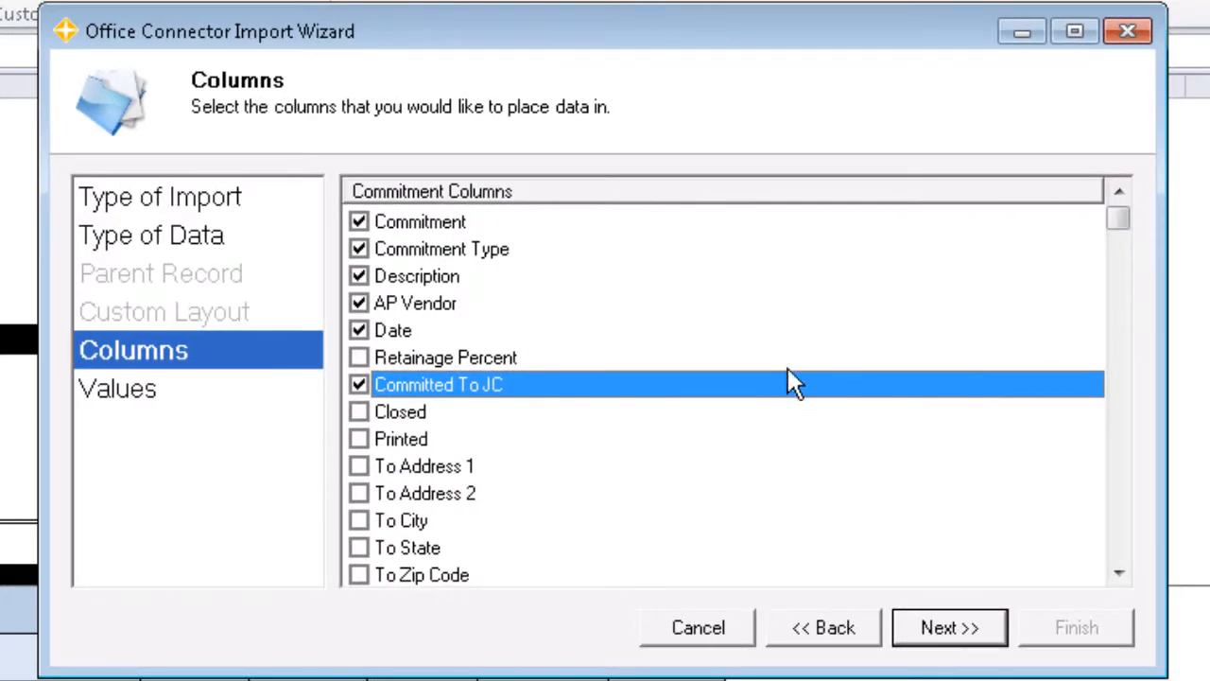
pyautogui.click(950, 628)
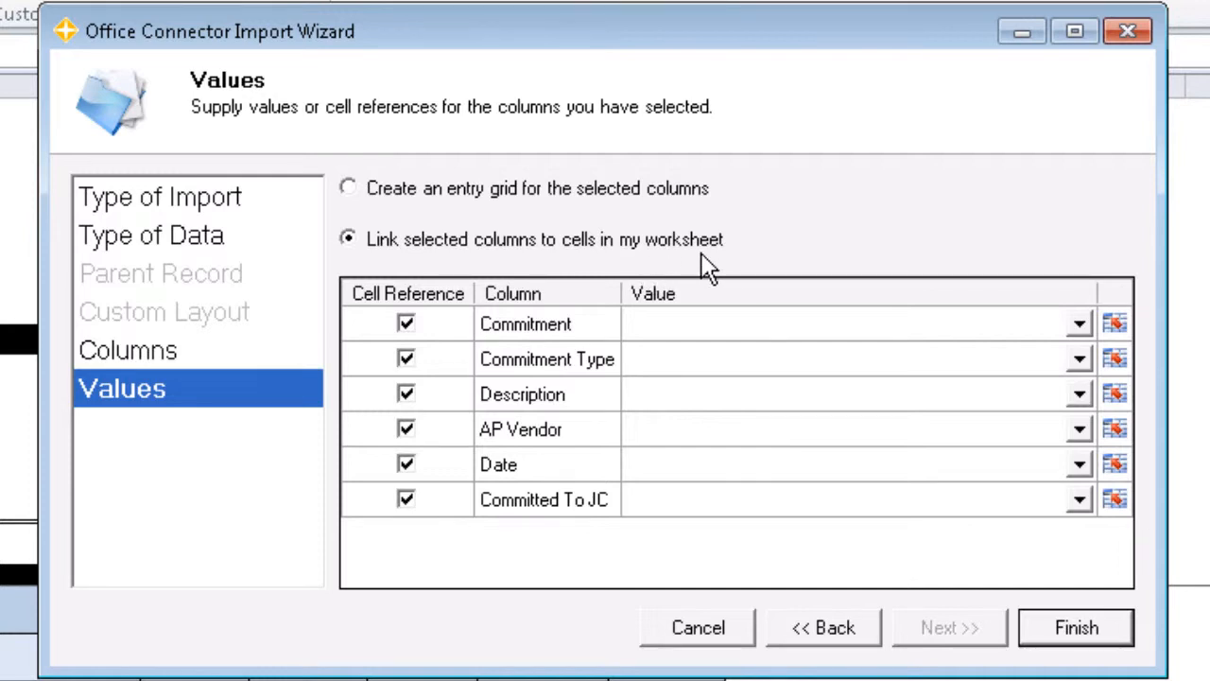
# Link Commitment to the CommitmentID cell and set Commitment Type to 2.
pyautogui.click(815, 333)
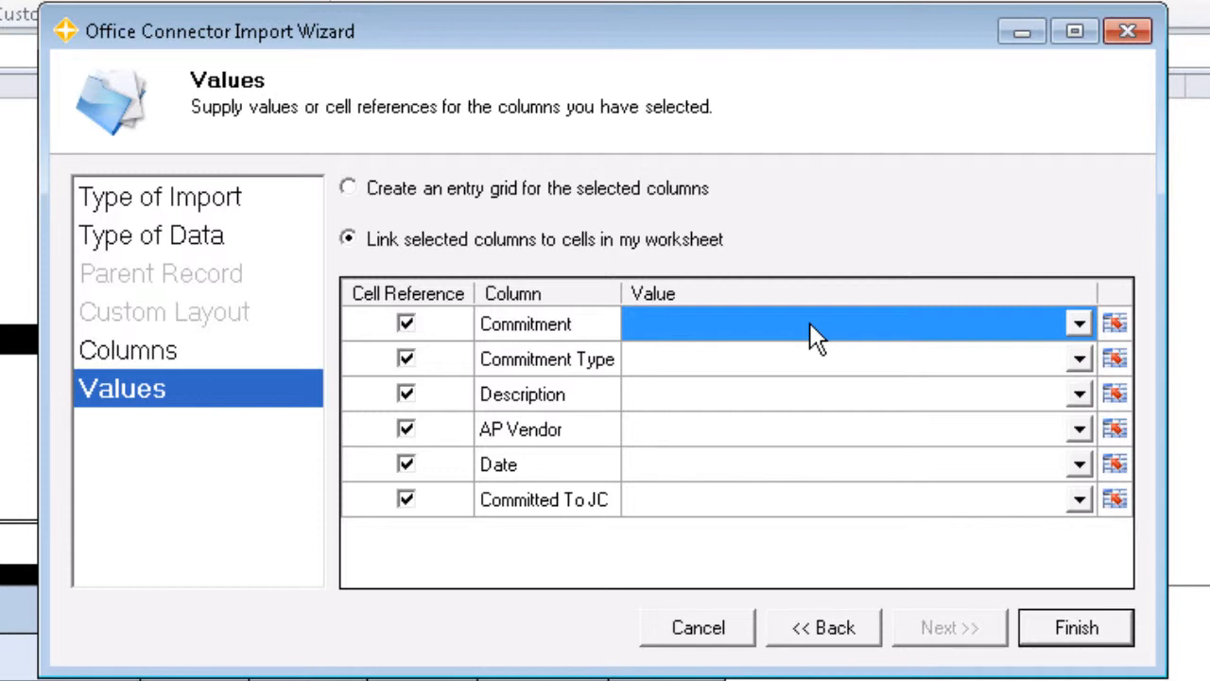
pyautogui.click(1079, 324)
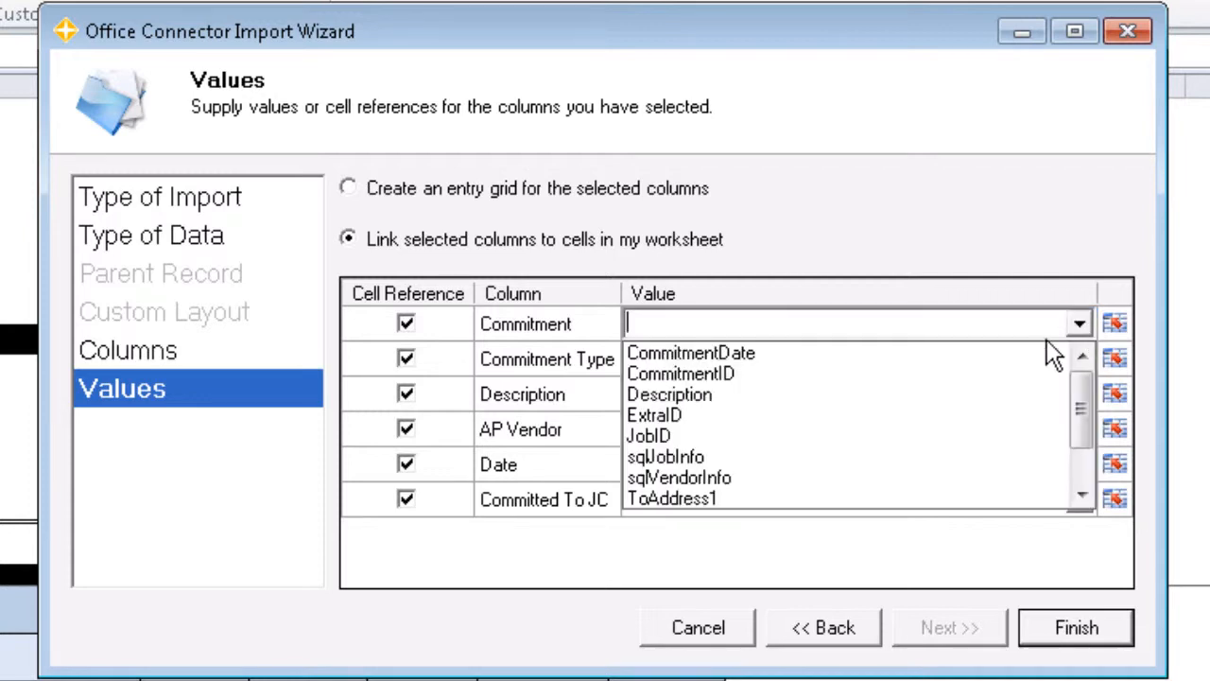
pyautogui.click(993, 375)
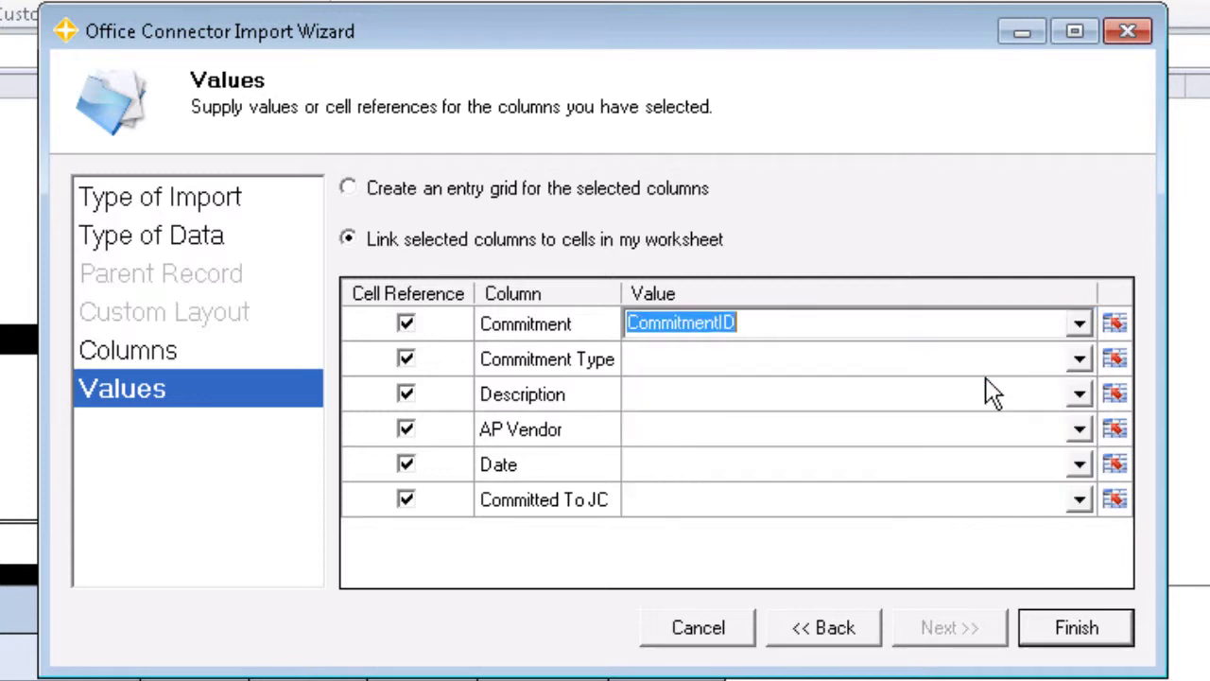
pyautogui.click(797, 364)
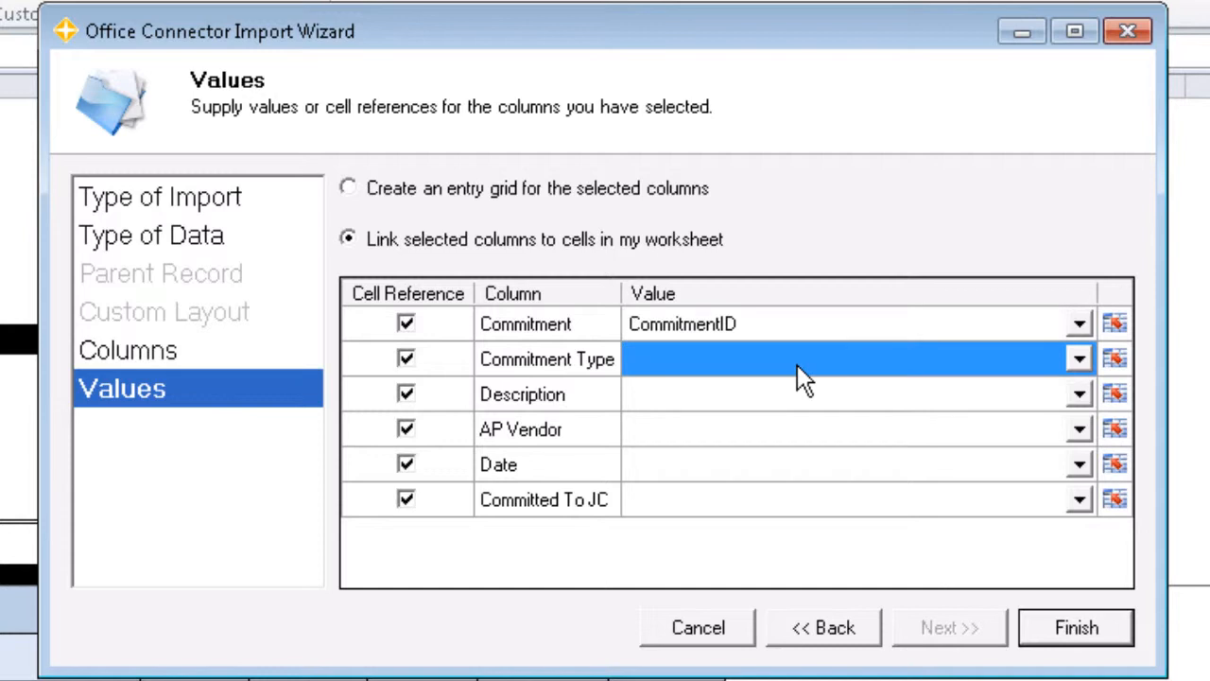
pyautogui.write('2')
pyautogui.press('Return')
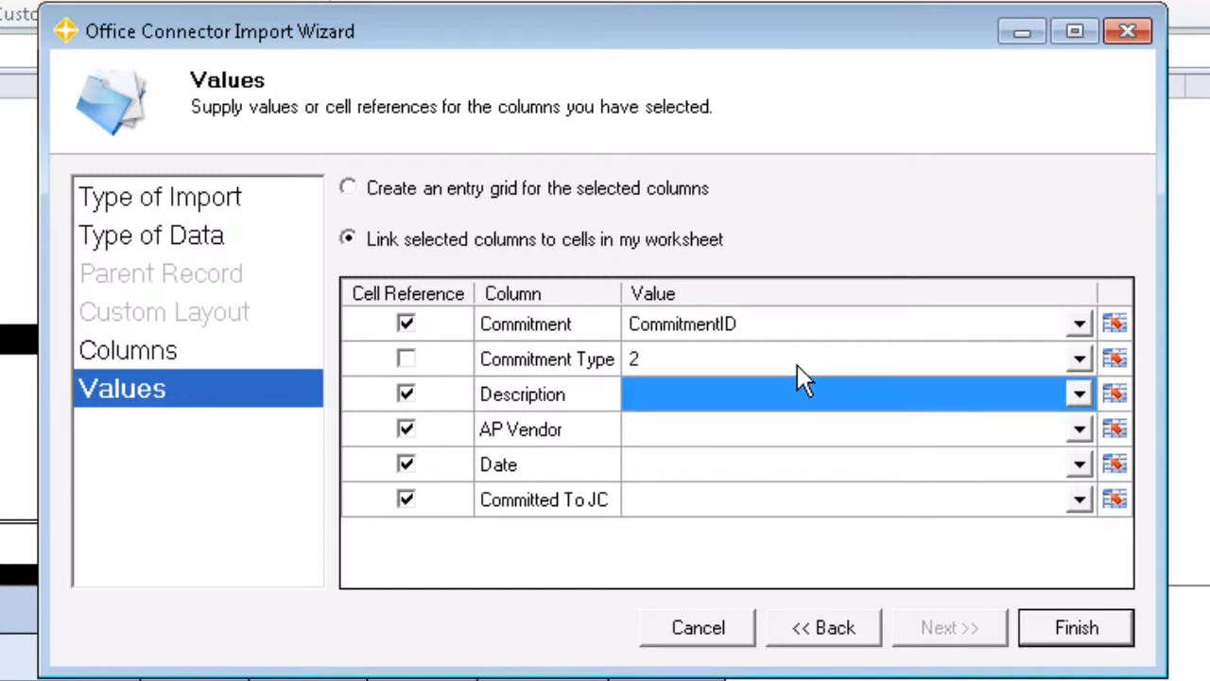
# Link Description, AP Vendor and Date to the Description, VendorID and CommitmentDate cells.
pyautogui.click(1079, 394)
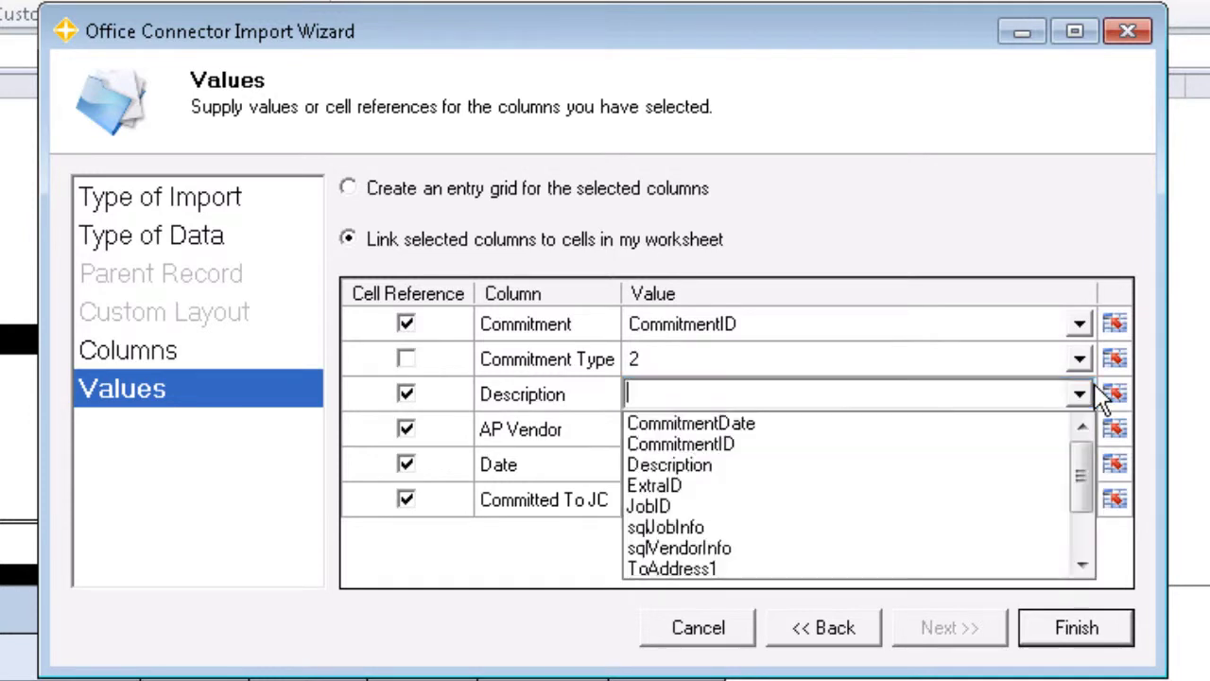
pyautogui.click(893, 465)
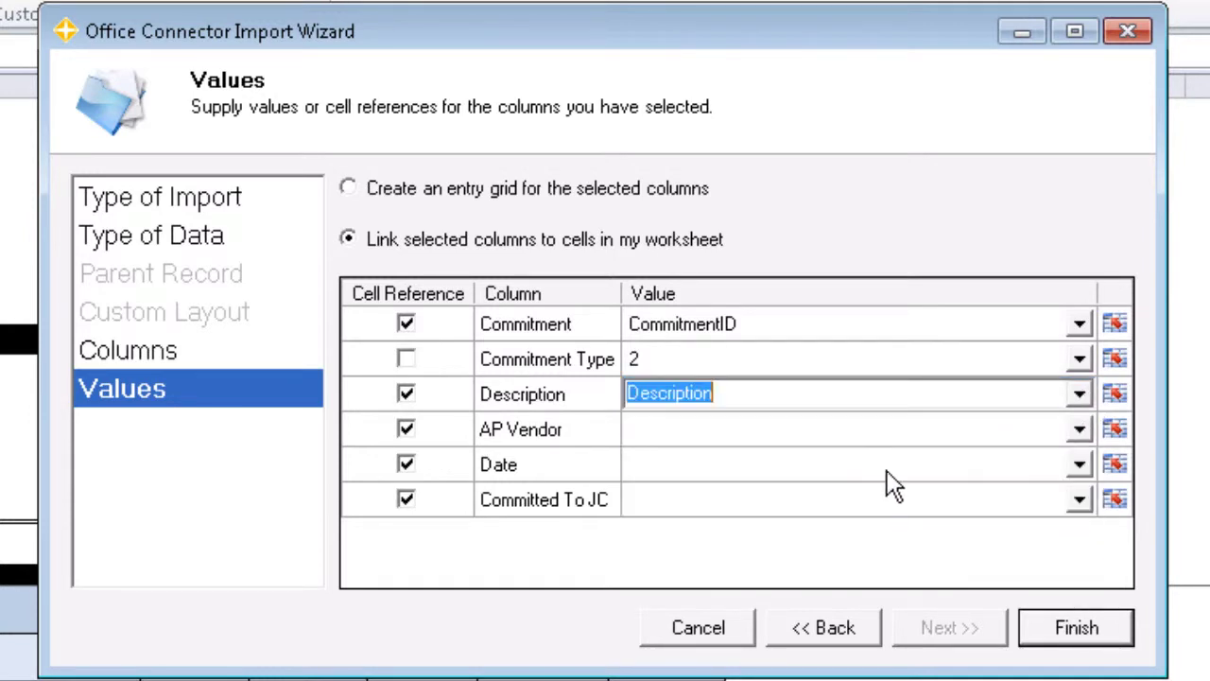
pyautogui.click(1079, 431)
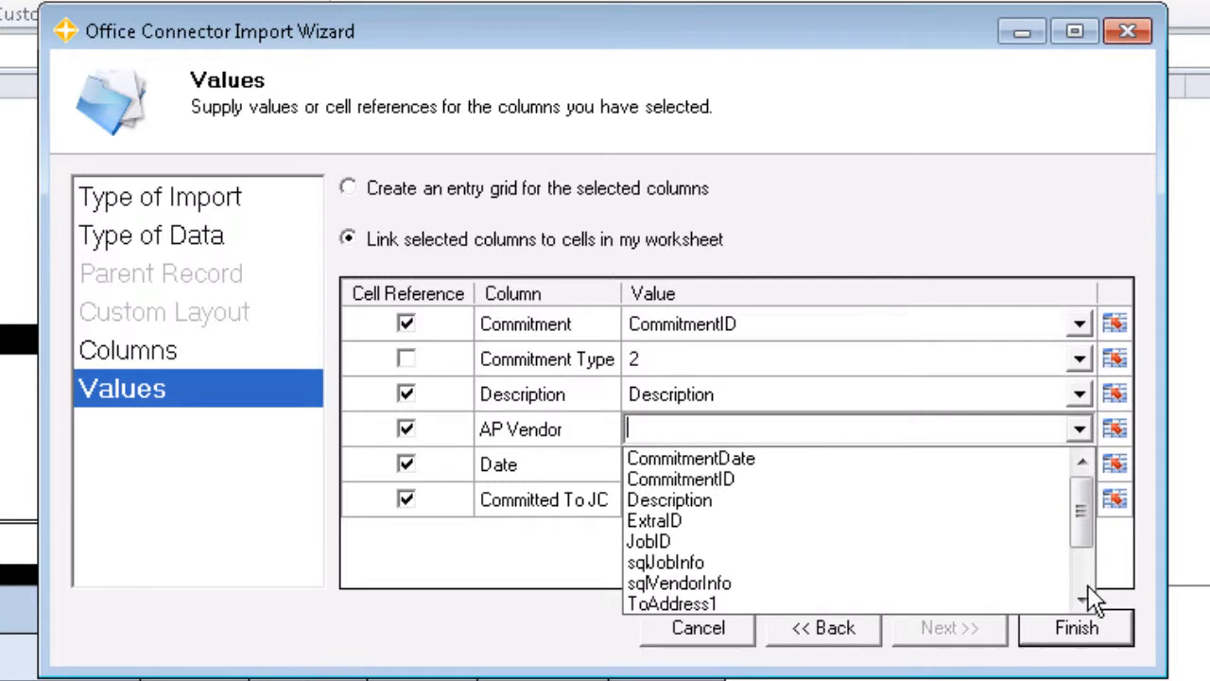
pyautogui.click(1080, 598)
pyautogui.click(932, 582)
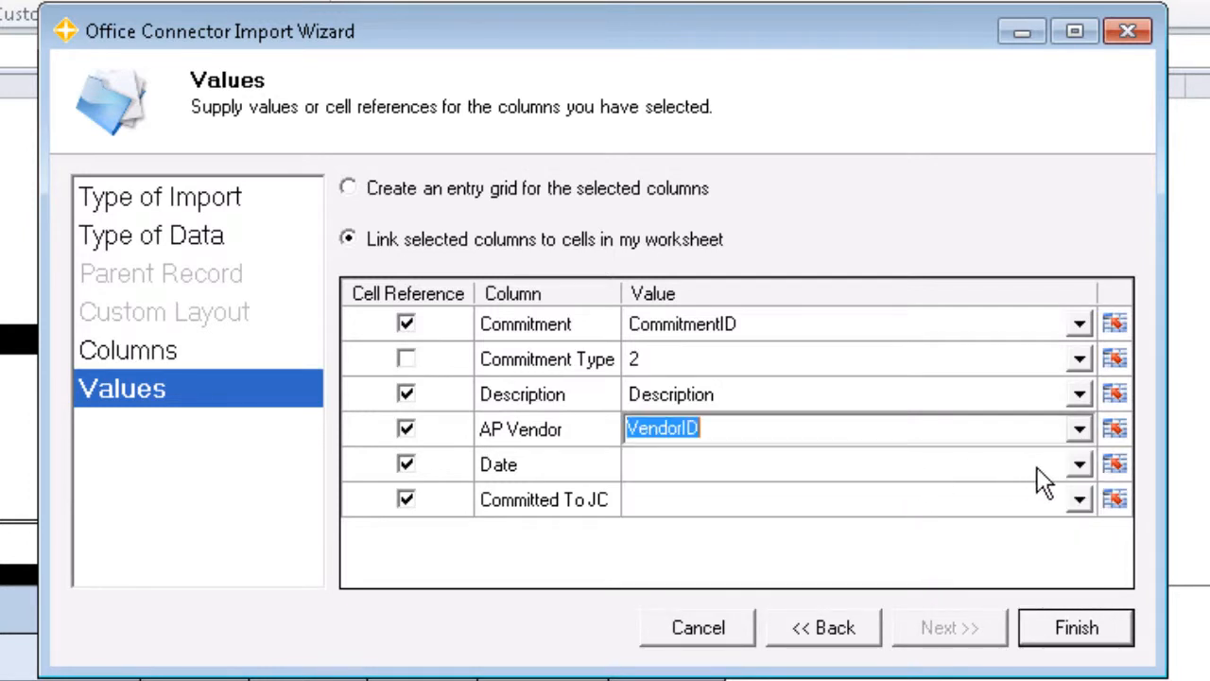
pyautogui.click(1080, 464)
pyautogui.click(1080, 465)
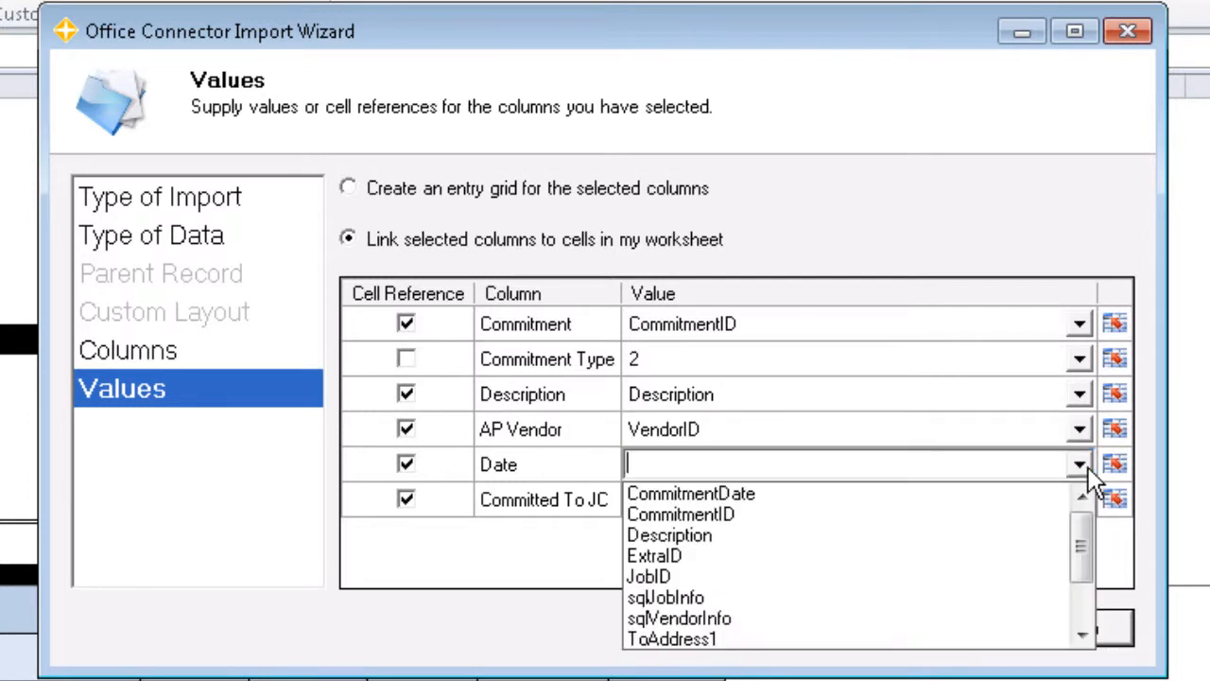
pyautogui.click(999, 492)
# Set the Committed To JC value to 1.
pyautogui.click(821, 506)
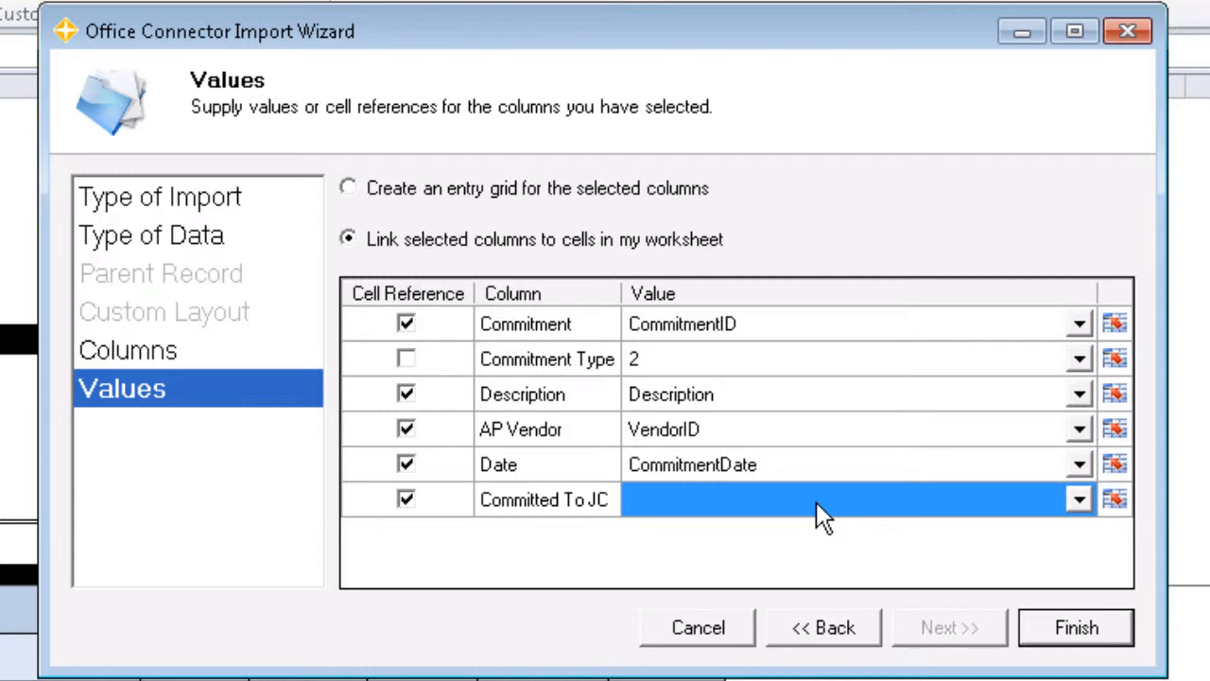
pyautogui.write('1')
pyautogui.press('Return')
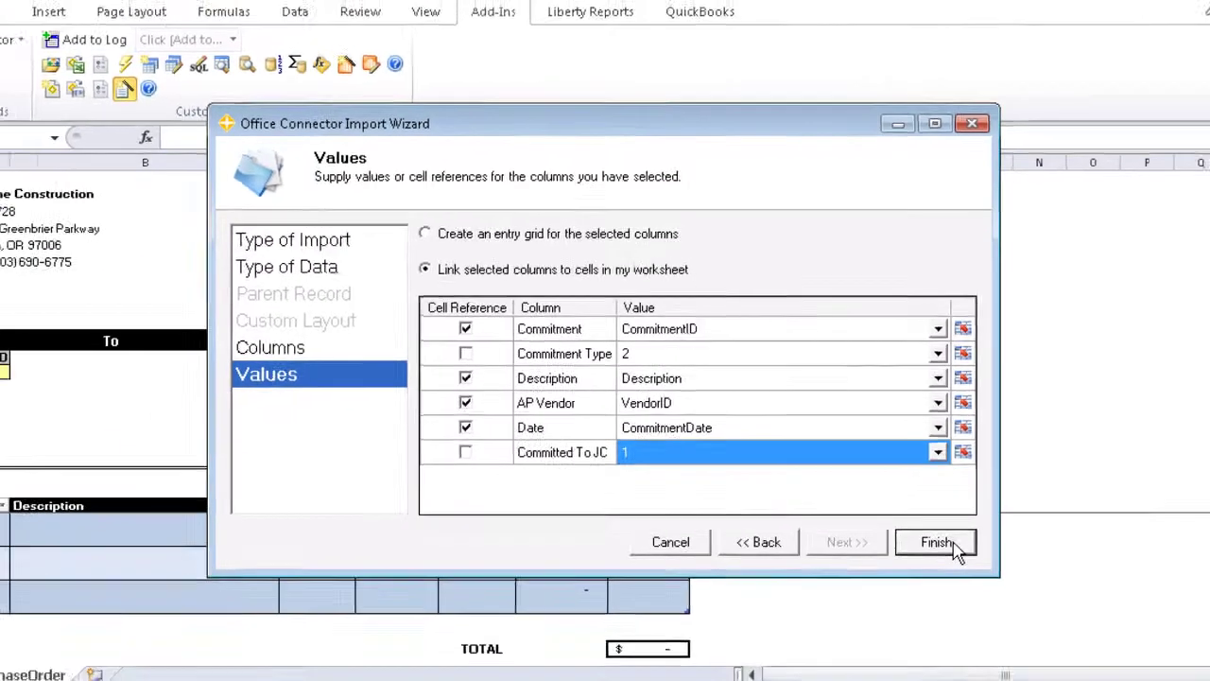
# Create the commitment header TSImport formula in H4 and move to cell H22.
pyautogui.click(1031, 601)
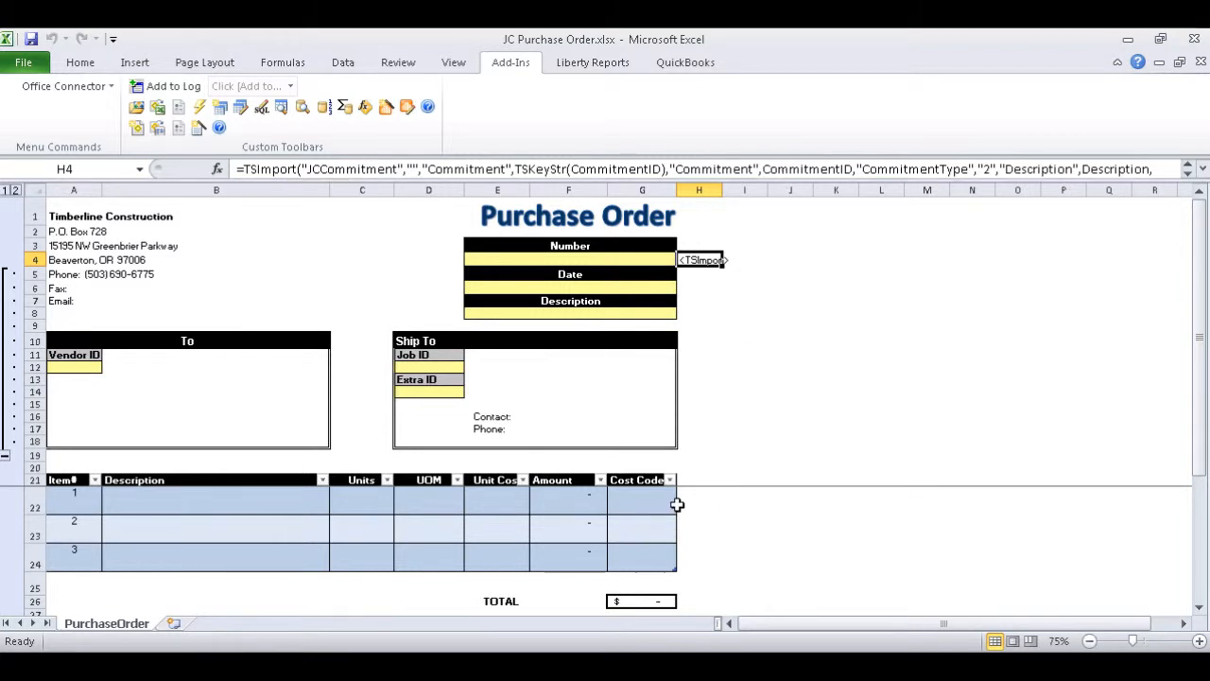
pyautogui.click(700, 502)
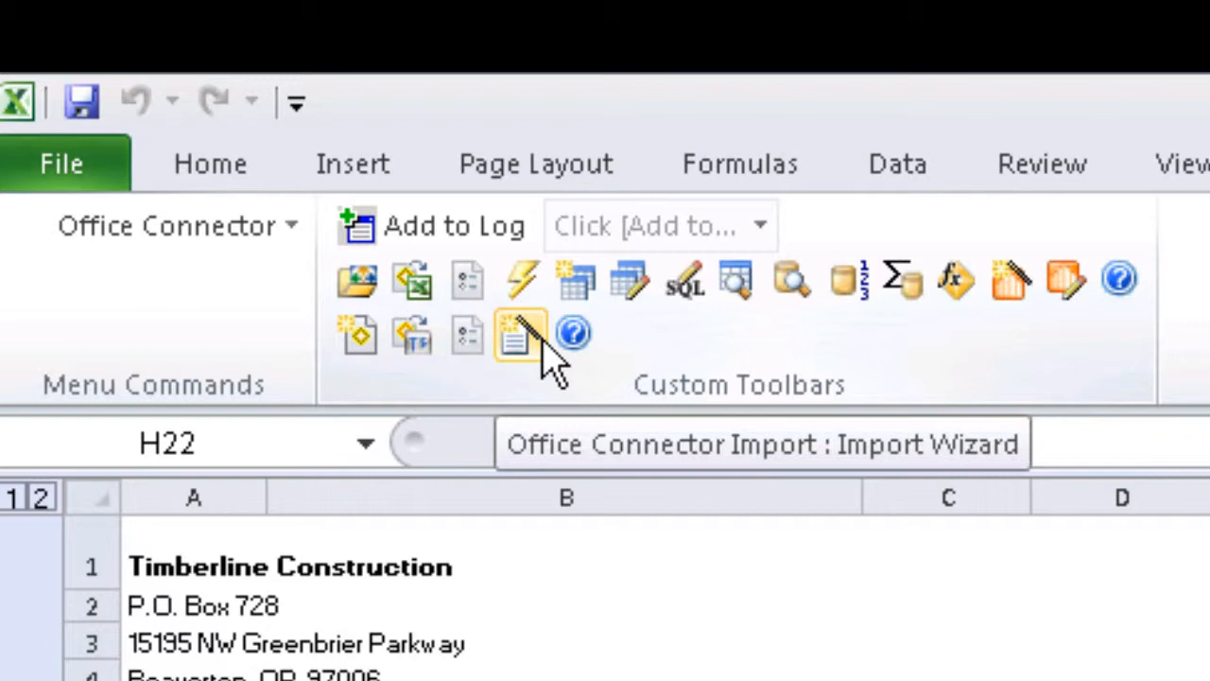
# Start a JC Commitment Item import in H22 with ParentRecord as its parent commitment.
pyautogui.click(522, 335)
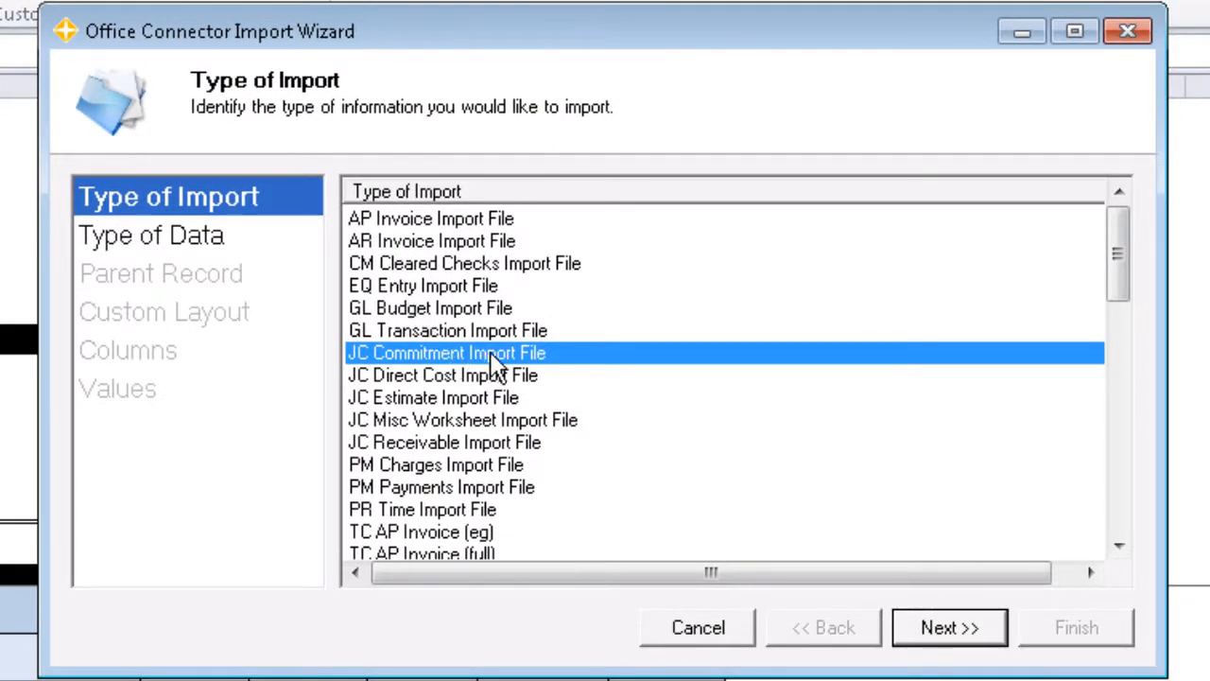
pyautogui.click(950, 628)
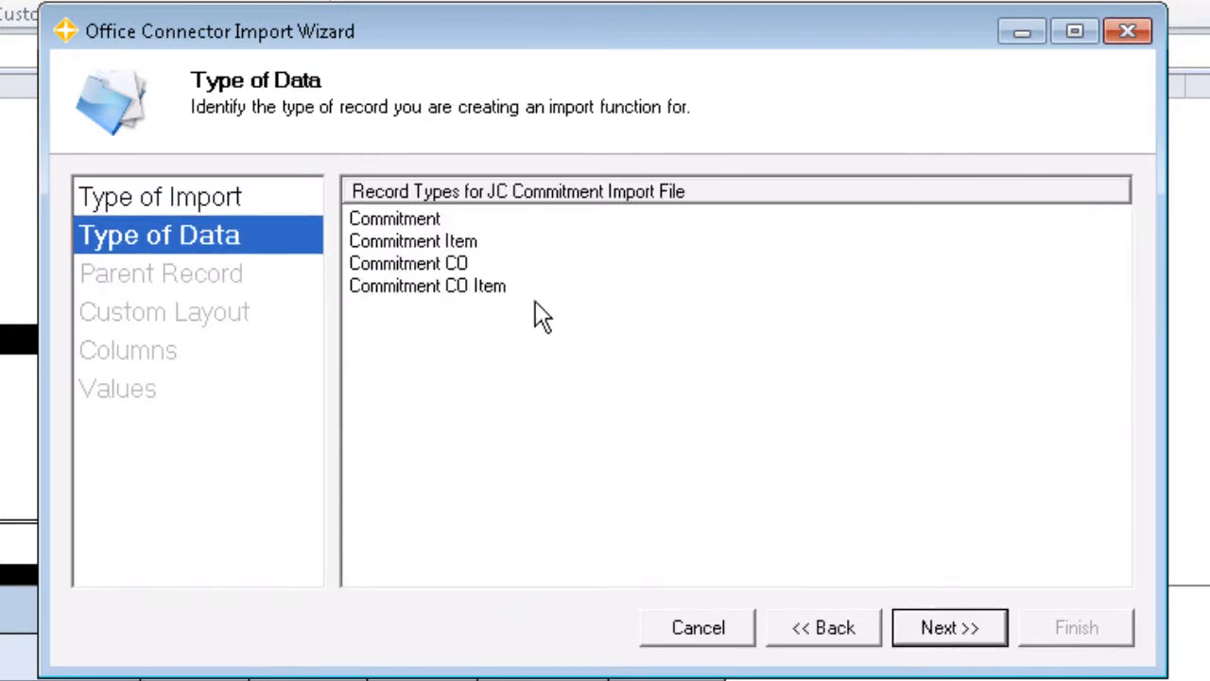
pyautogui.click(392, 242)
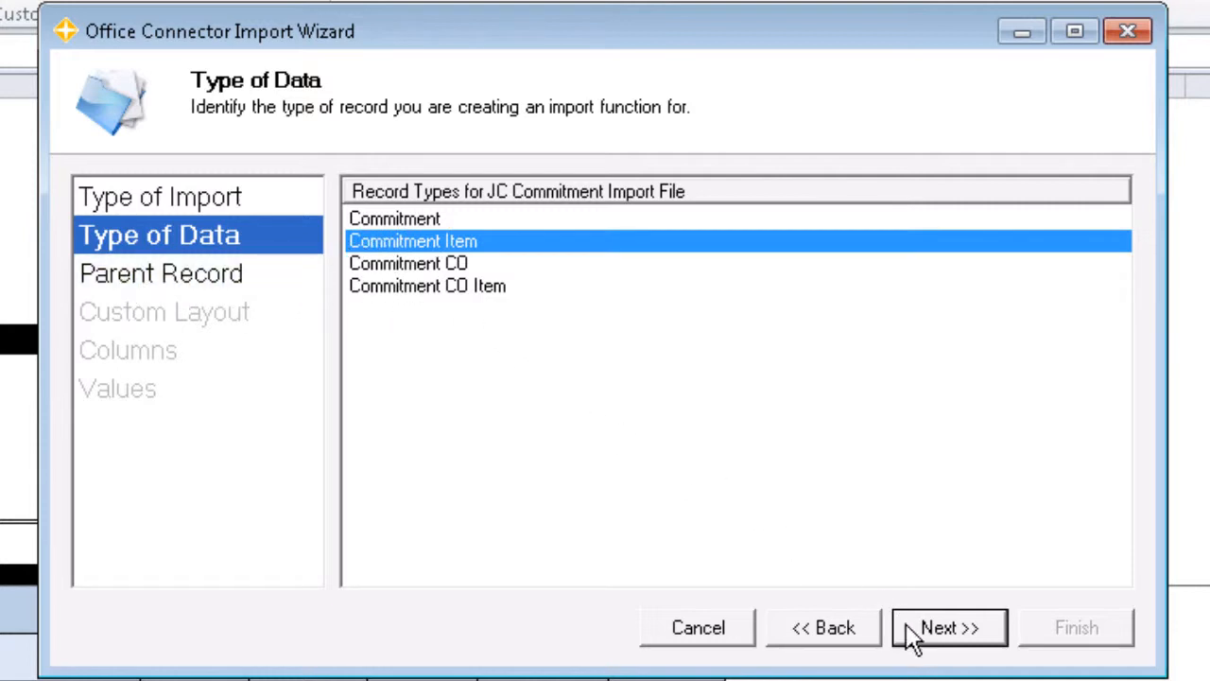
pyautogui.click(950, 629)
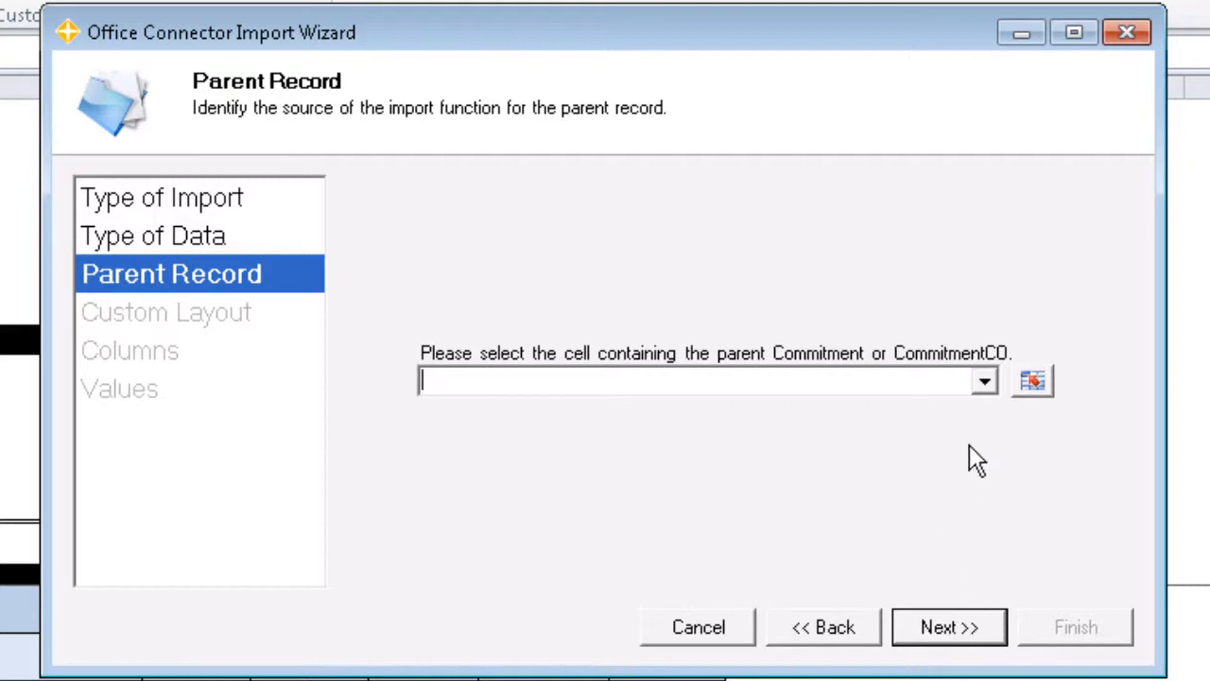
pyautogui.click(985, 384)
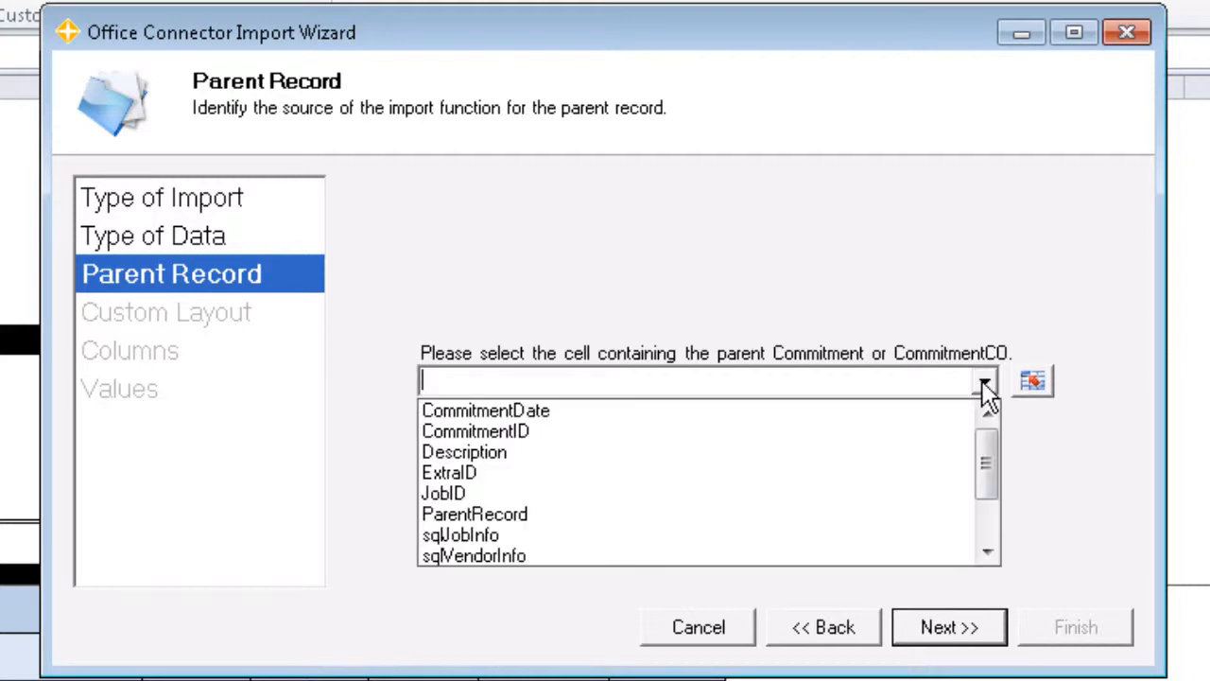
pyautogui.click(858, 514)
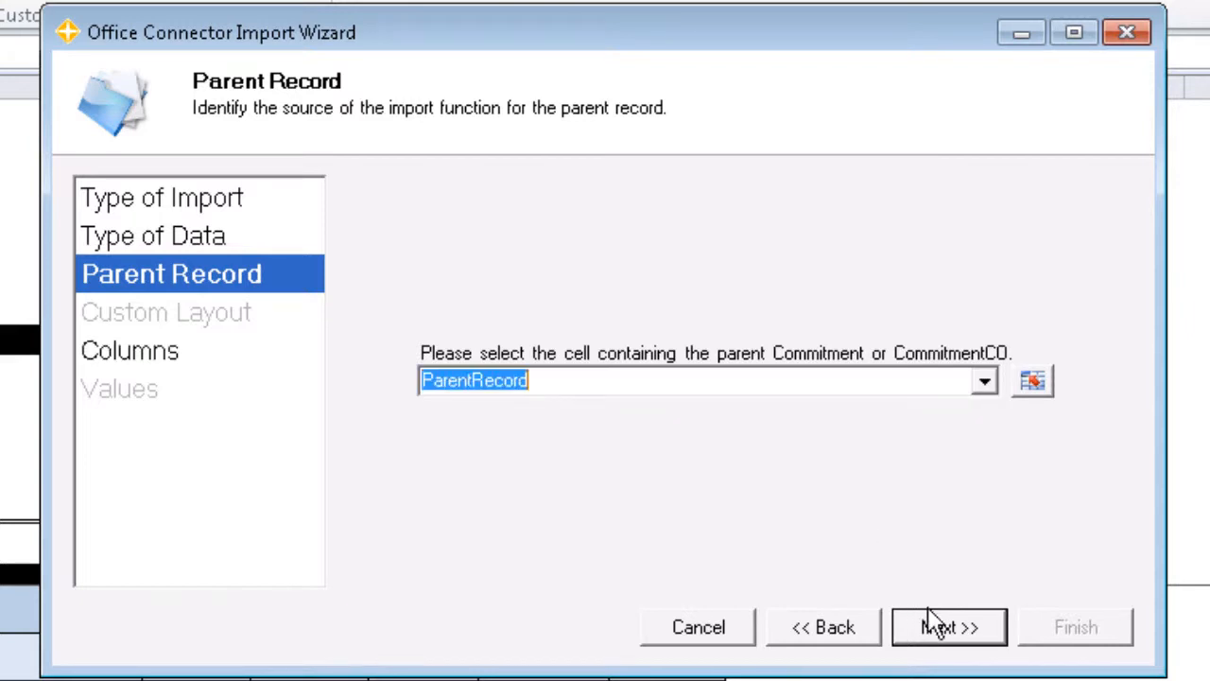
pyautogui.click(950, 628)
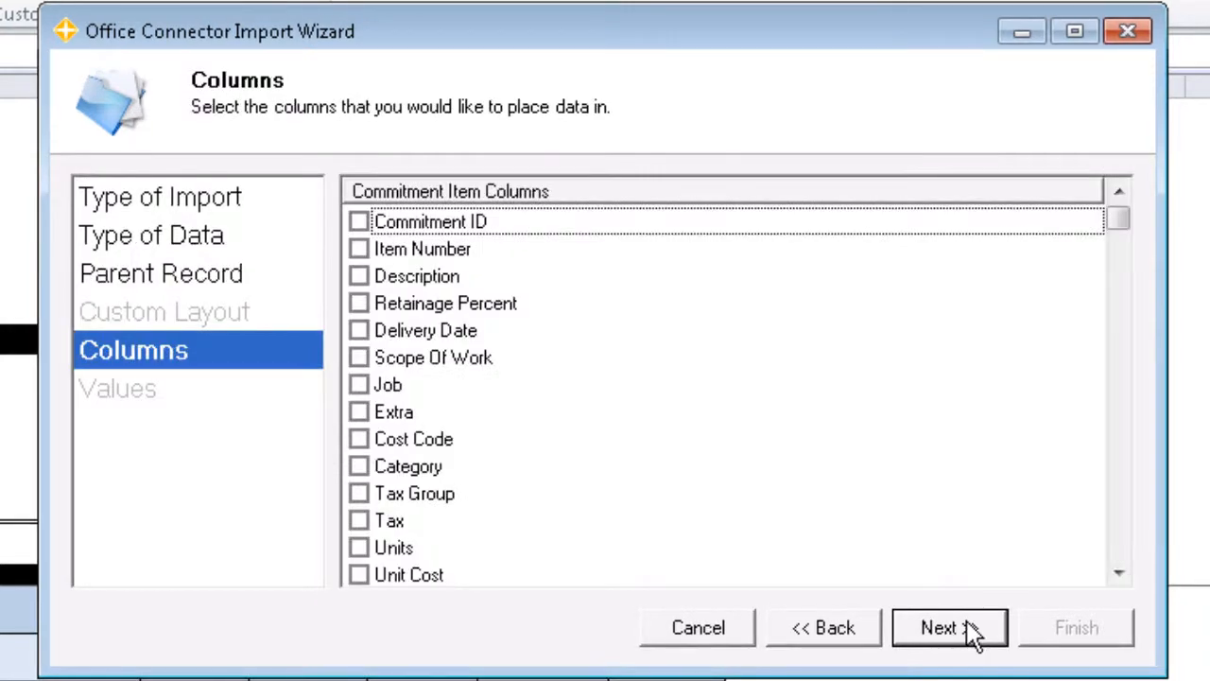
# Include Commitment ID, Item Number, Description, Job, Extra, Cost Code, Category, Units, Unit Cost, Unit Desc and Amount columns.
pyautogui.click(477, 223)
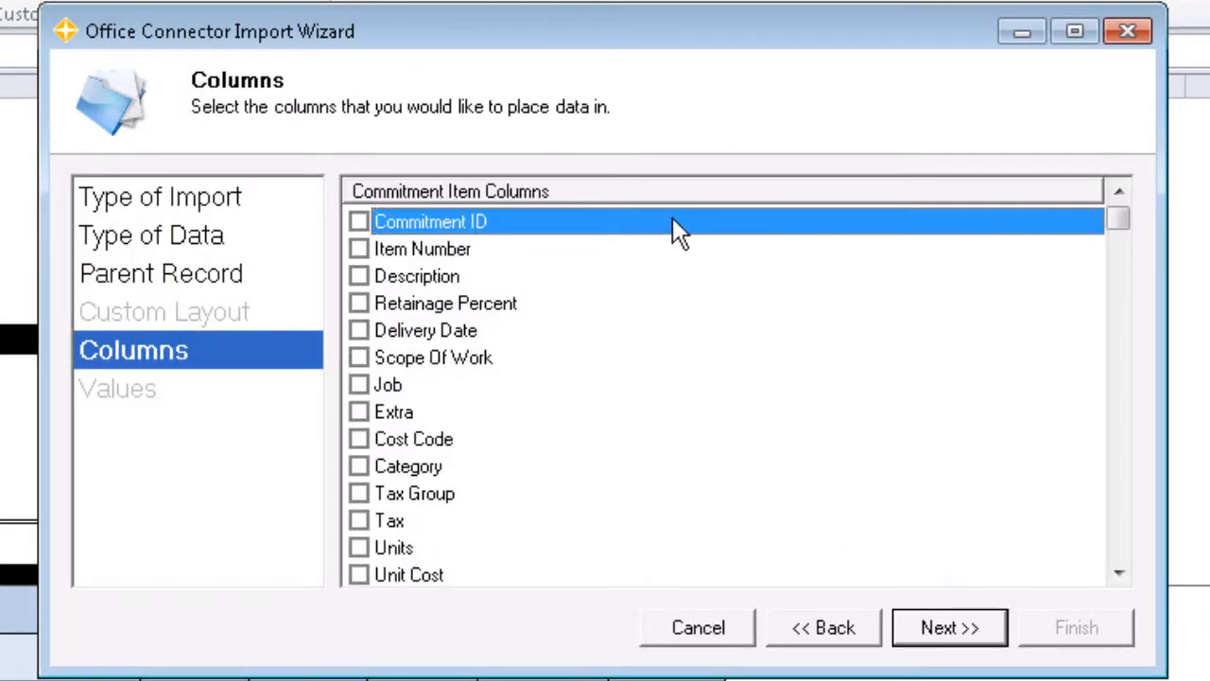
pyautogui.press('space')
pyautogui.press('Down')
pyautogui.press('space')
pyautogui.press('Down')
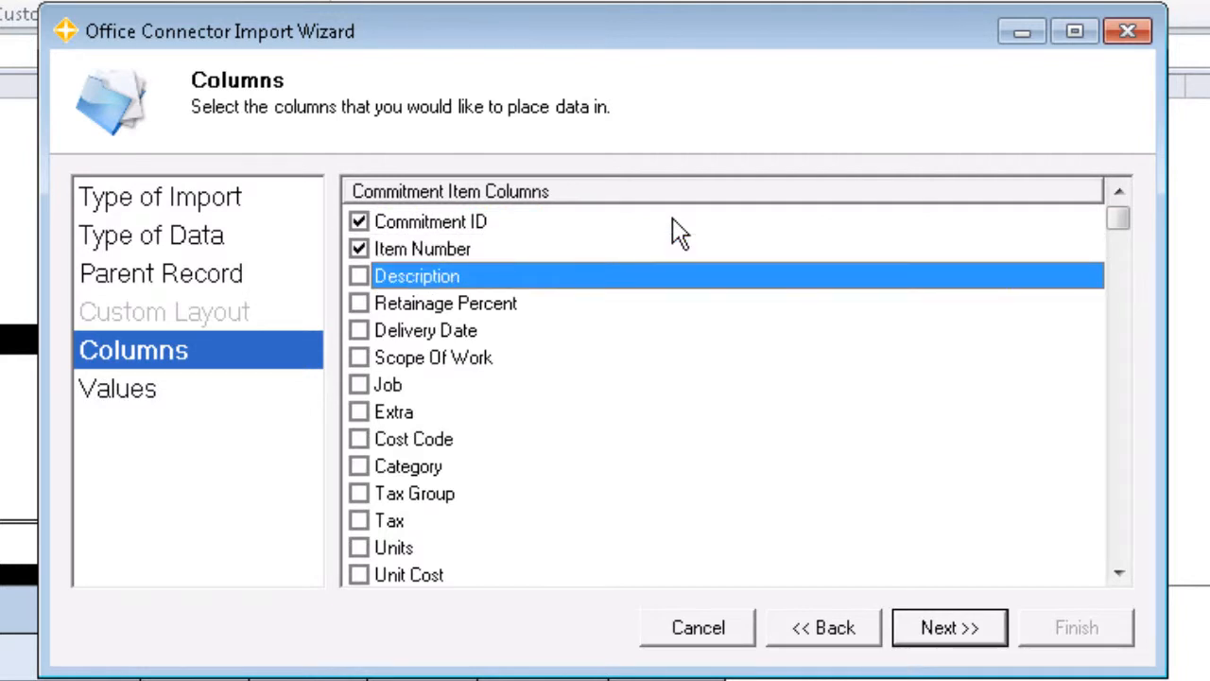
pyautogui.press('space')
pyautogui.press('Down')
pyautogui.press('Down')
pyautogui.press('Down')
pyautogui.press('Down')
pyautogui.press('space')
pyautogui.press('Down')
pyautogui.press('space')
pyautogui.press('Down')
pyautogui.press('space')
pyautogui.press('Down')
pyautogui.press('space')
pyautogui.press('Down')
pyautogui.press('Down')
pyautogui.press('Down')
pyautogui.press('space')
pyautogui.press('Down')
pyautogui.press('space')
pyautogui.press('Down')
pyautogui.press('space')
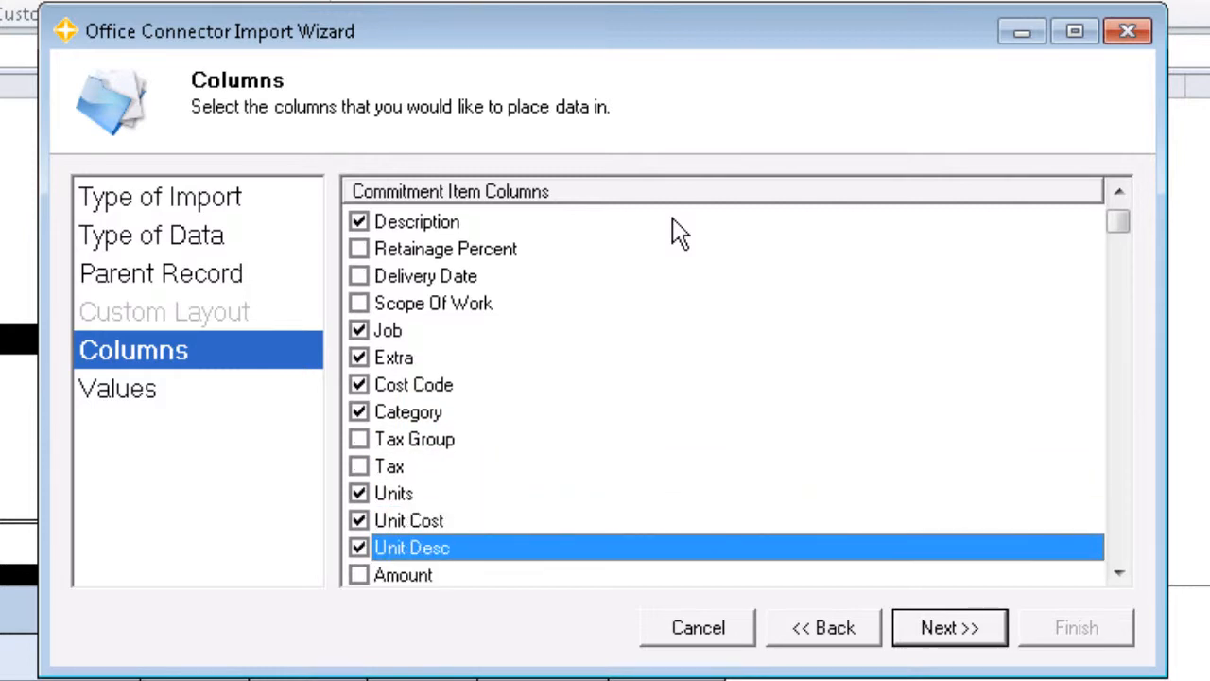
pyautogui.press('Down')
pyautogui.press('space')
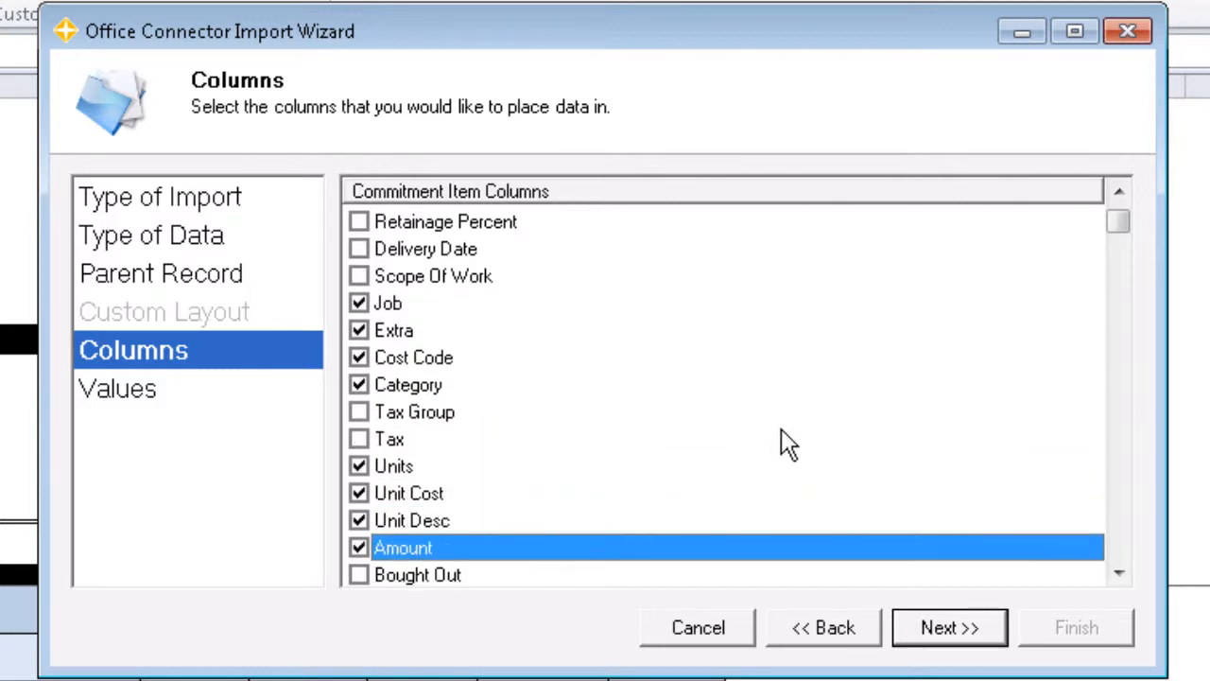
pyautogui.click(950, 628)
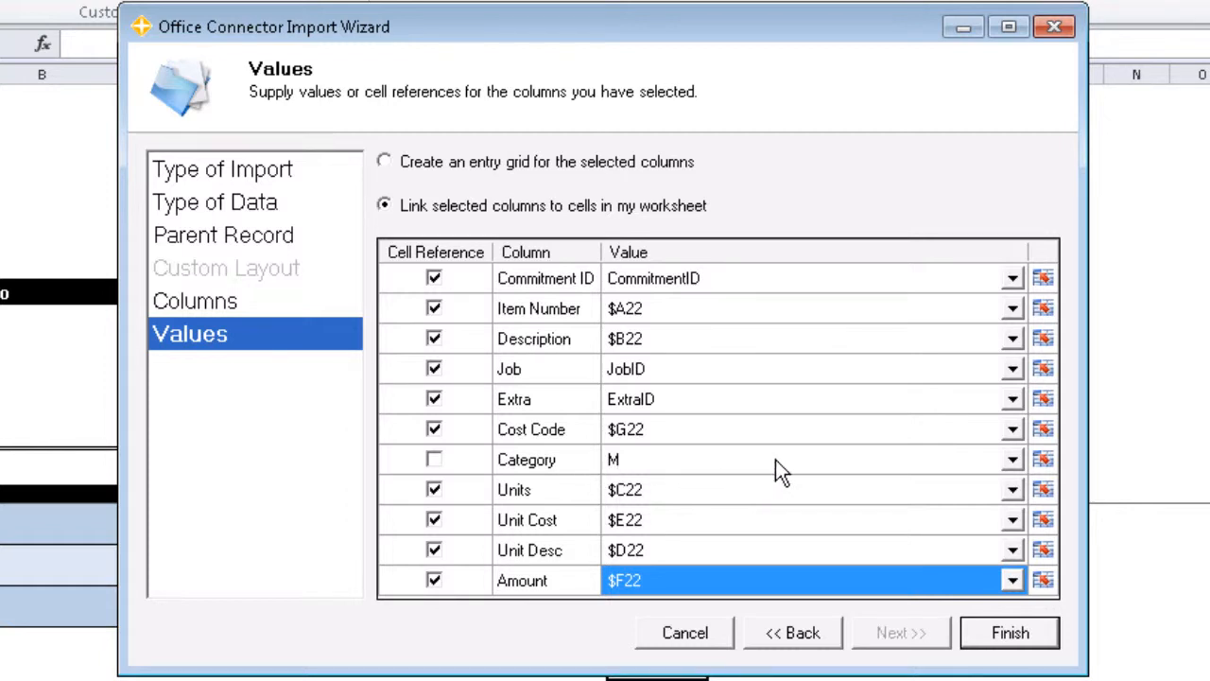
# Create the CommitmentItem TSImport formula in cell H22.
pyautogui.click(1010, 632)
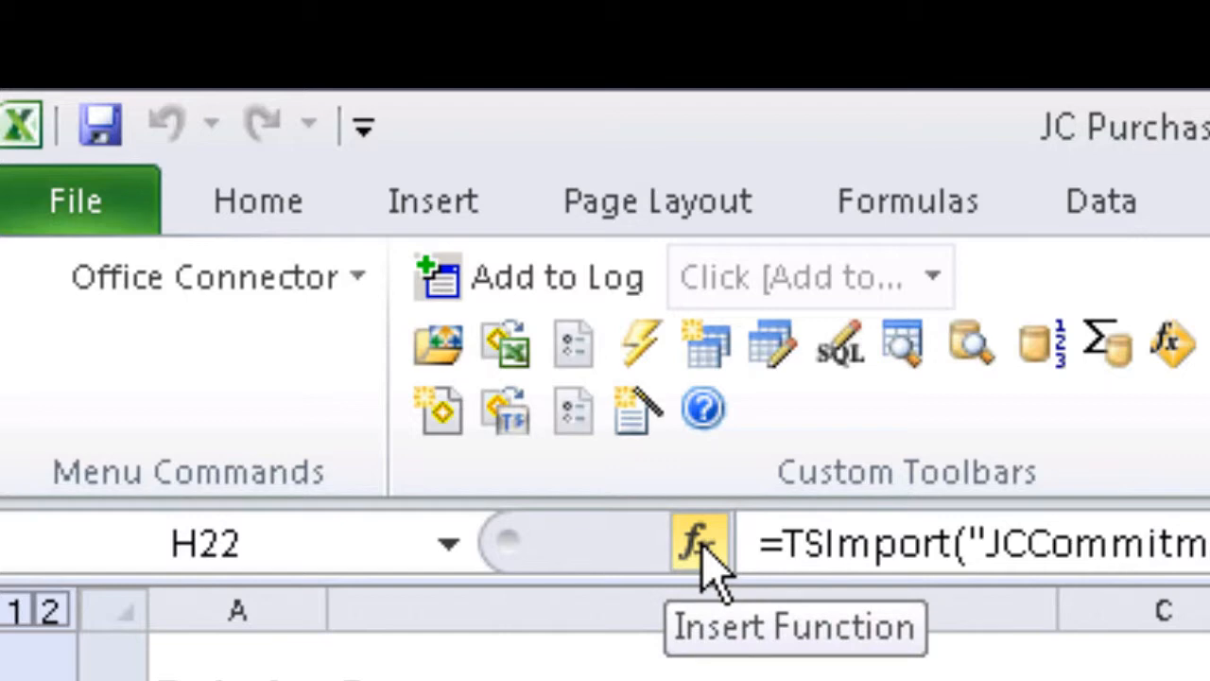
# Wrap FileDefinition as IF($F22<>0,"JCCommitment","") so only nonzero-amount rows import.
pyautogui.click(699, 544)
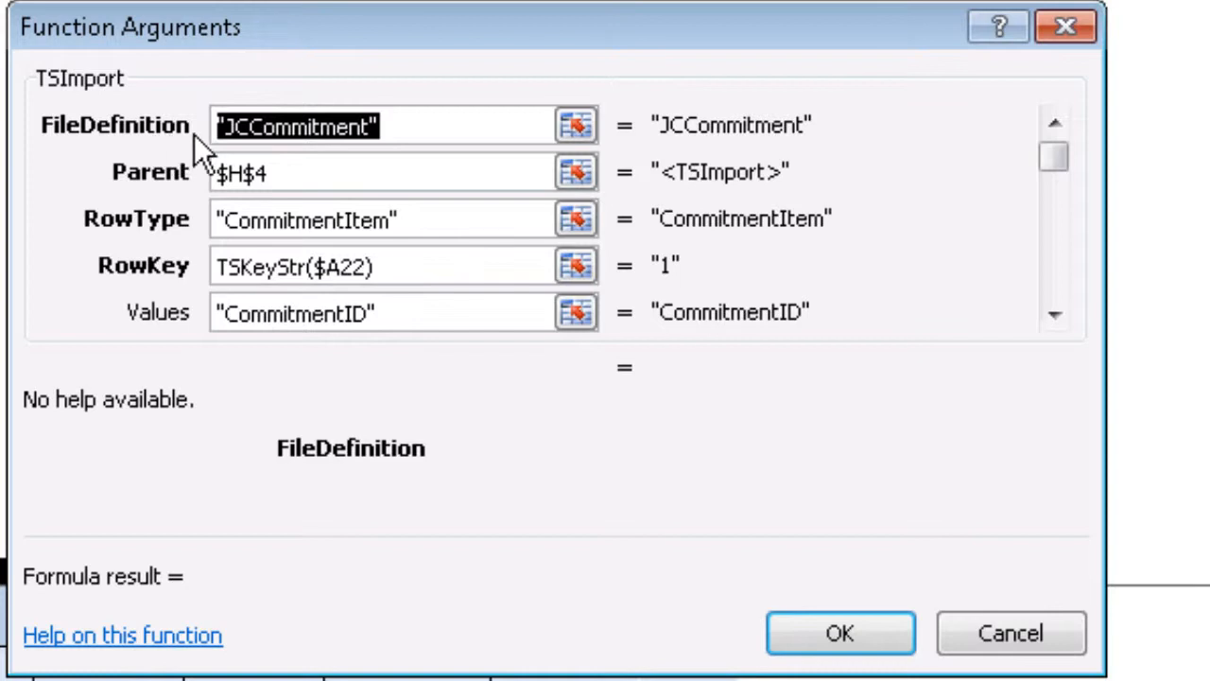
pyautogui.click(446, 128)
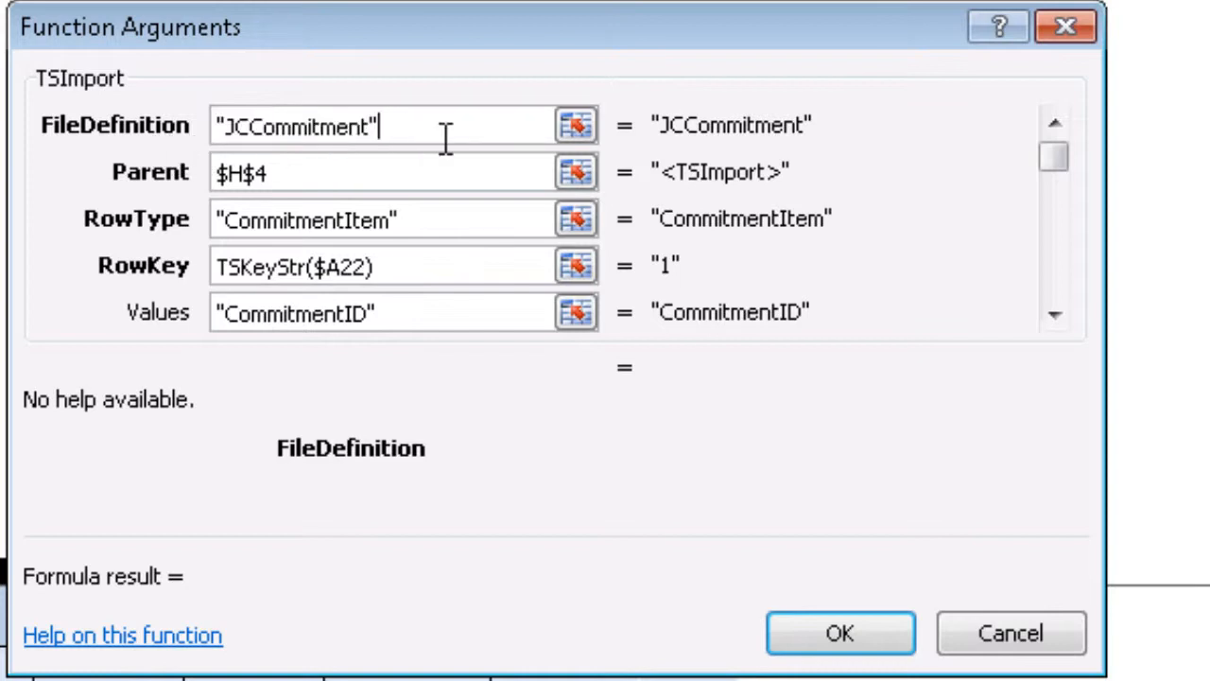
pyautogui.press('Home')
pyautogui.write('IF(')
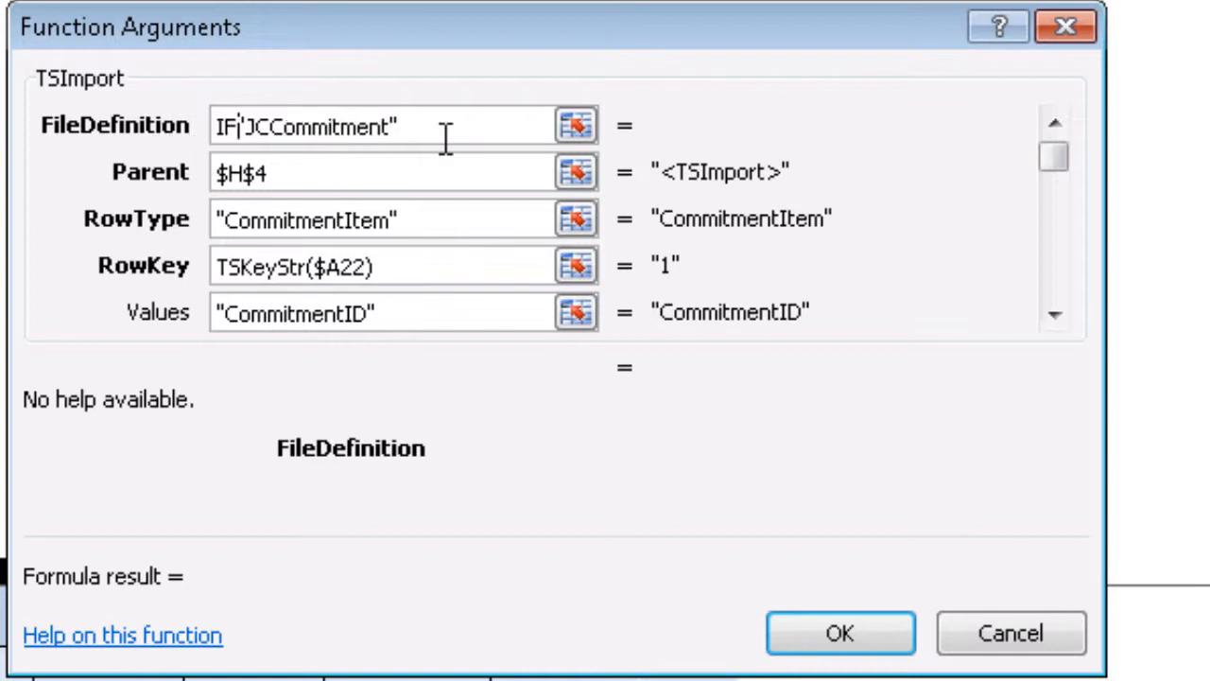
pyautogui.write('$F22<>0')
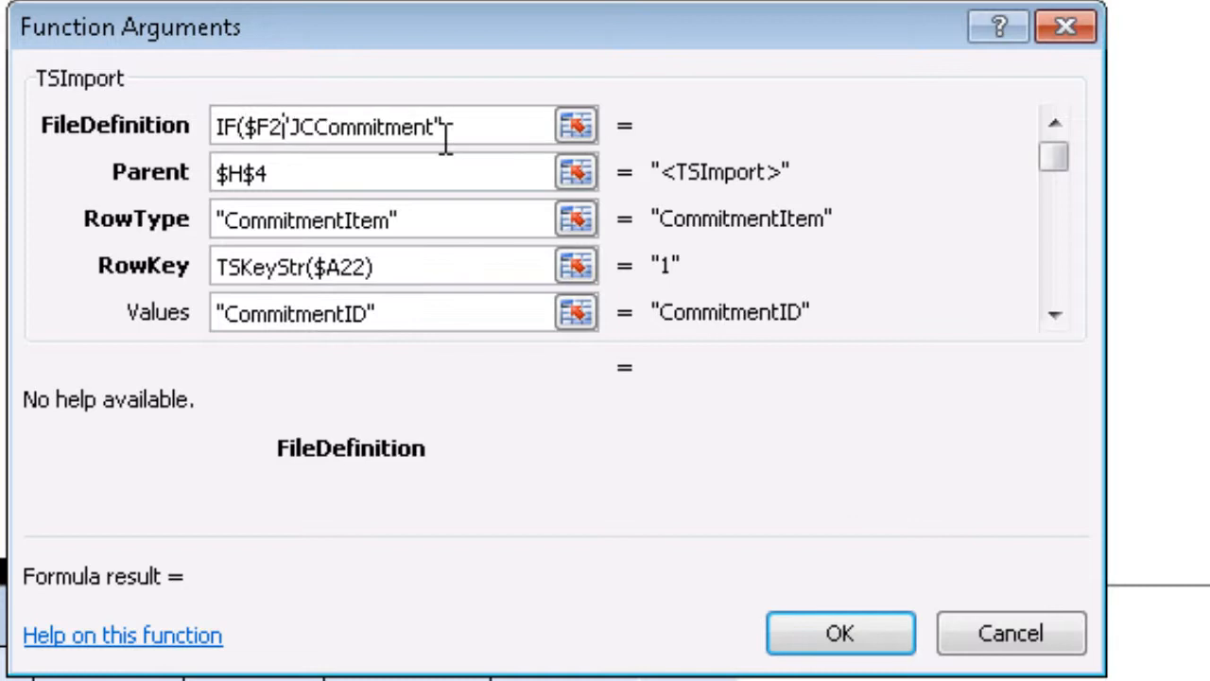
pyautogui.write(',')
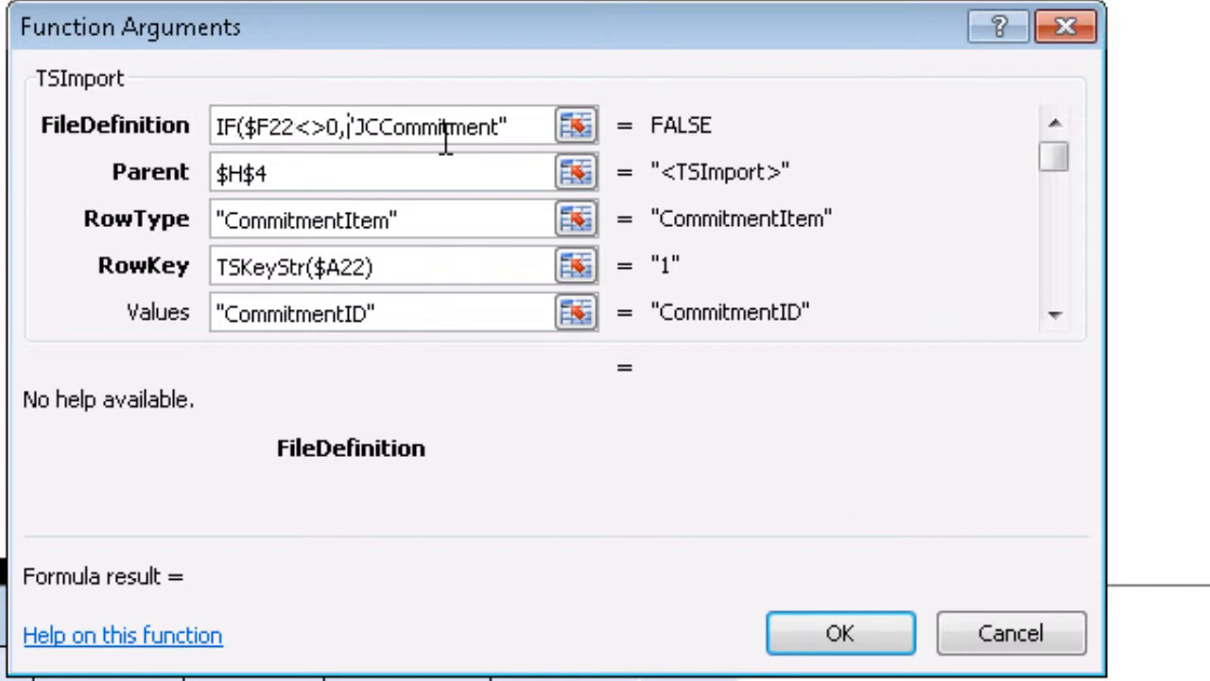
pyautogui.press('End')
pyautogui.write(',"")')
pyautogui.press('Return')
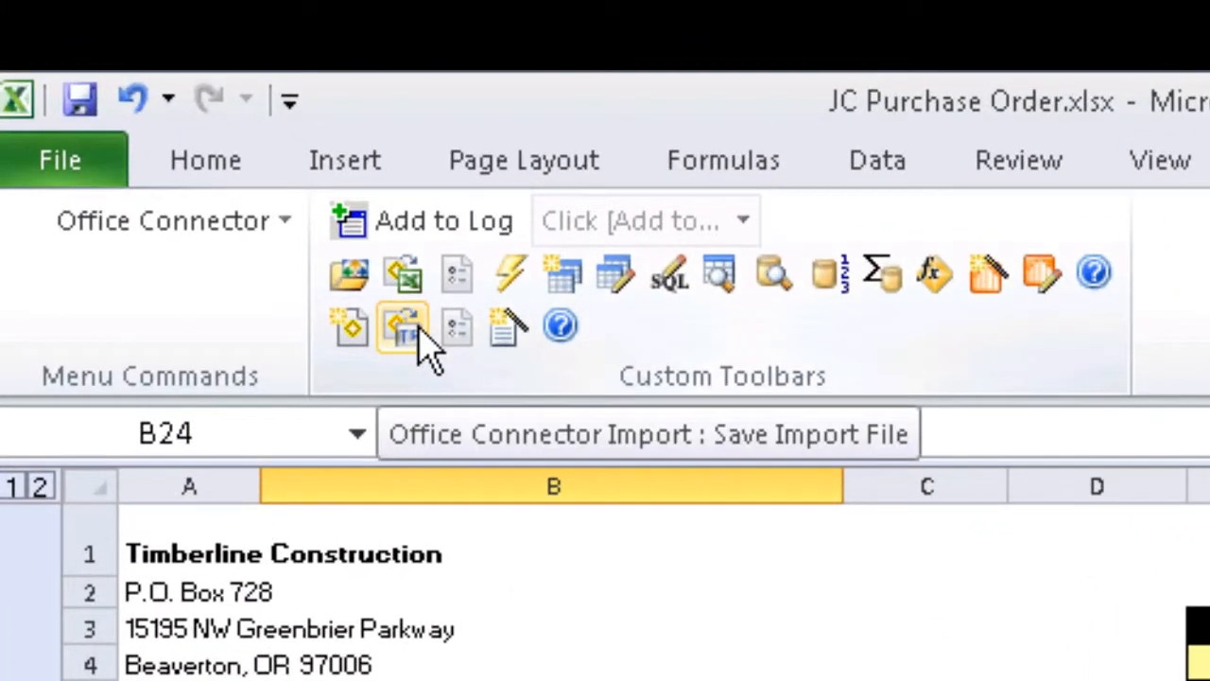
# Export the import data to JCCommitment.JCC in Documents and launch Job Cost Import Commitments.
pyautogui.click(405, 328)
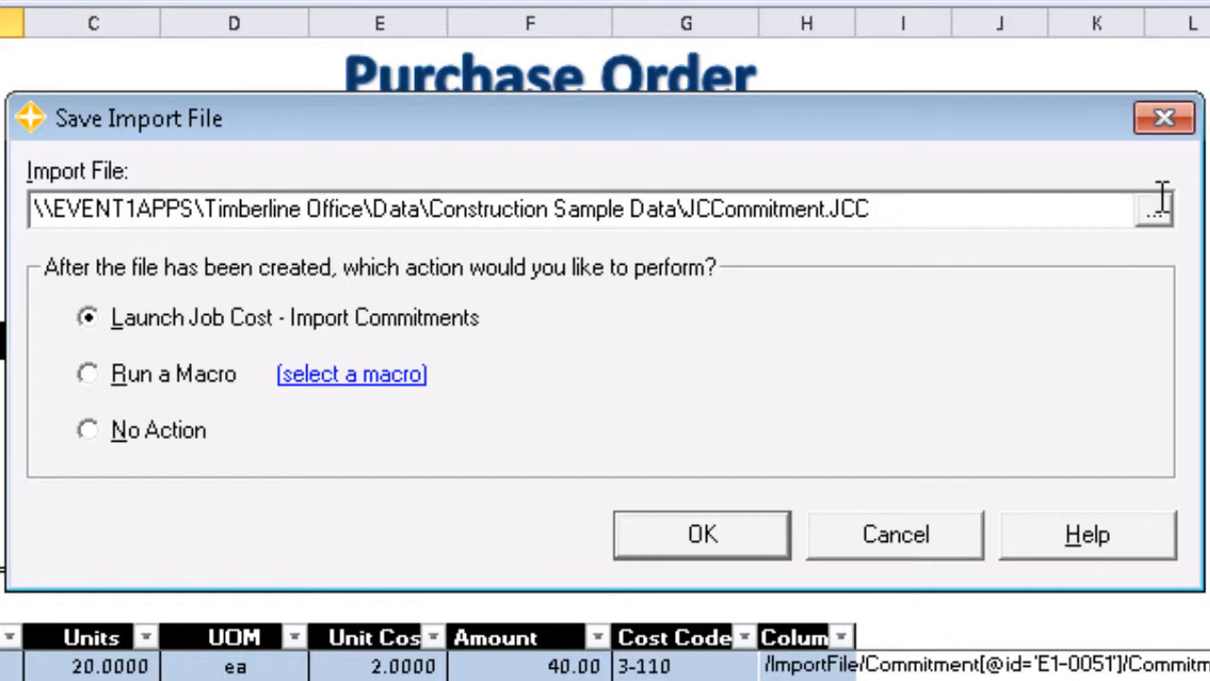
pyautogui.click(1155, 209)
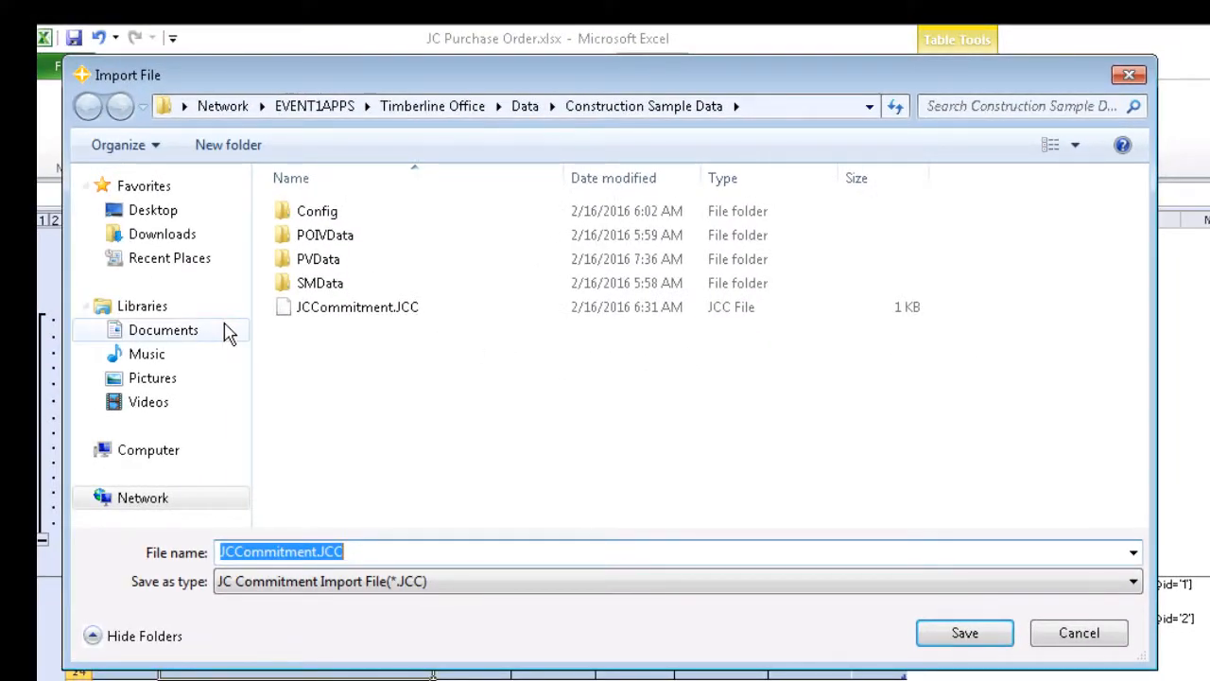
pyautogui.click(163, 329)
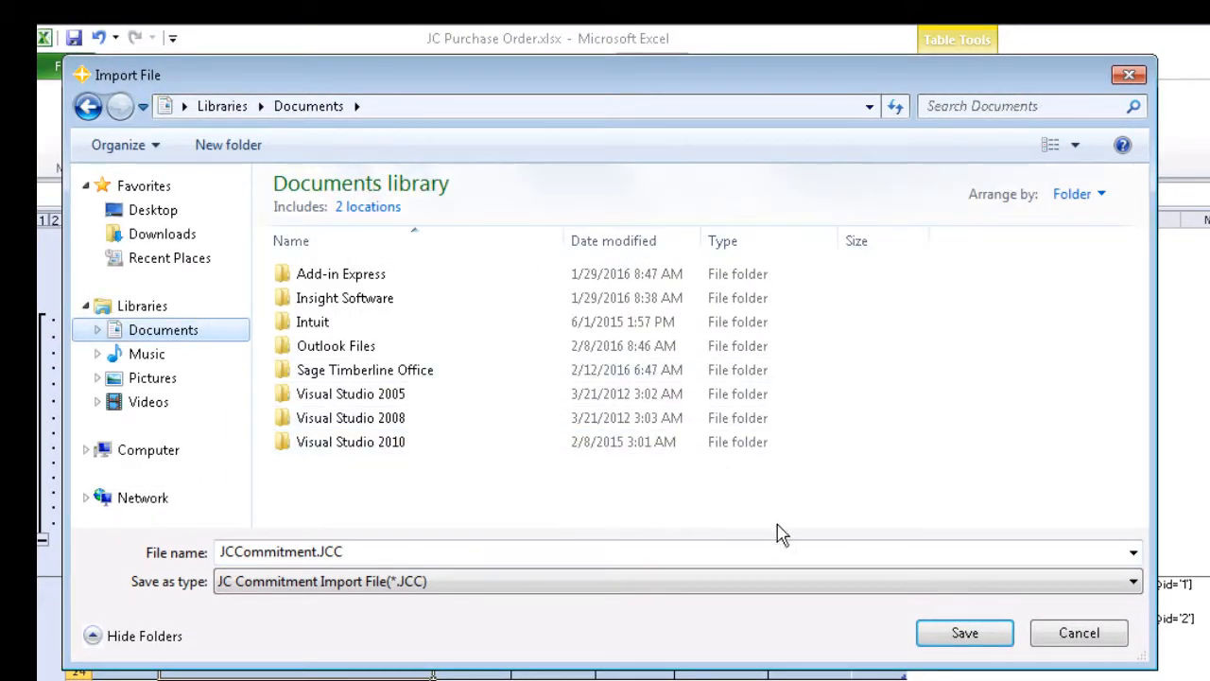
pyautogui.click(963, 633)
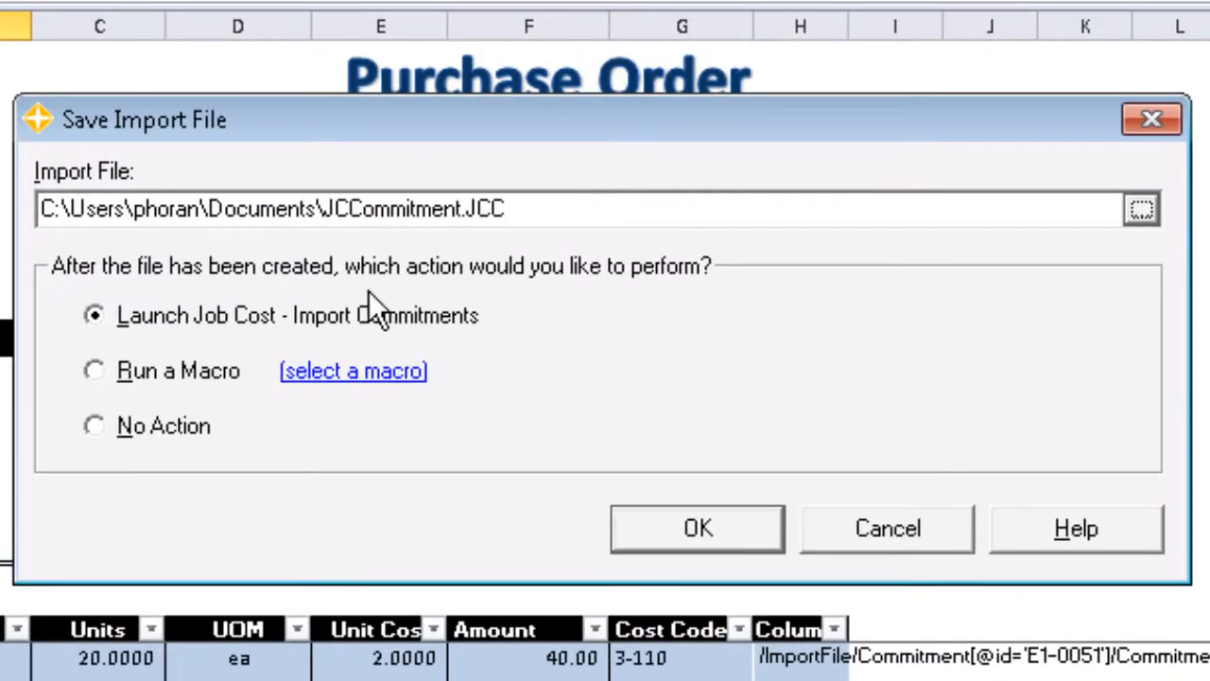
pyautogui.click(688, 531)
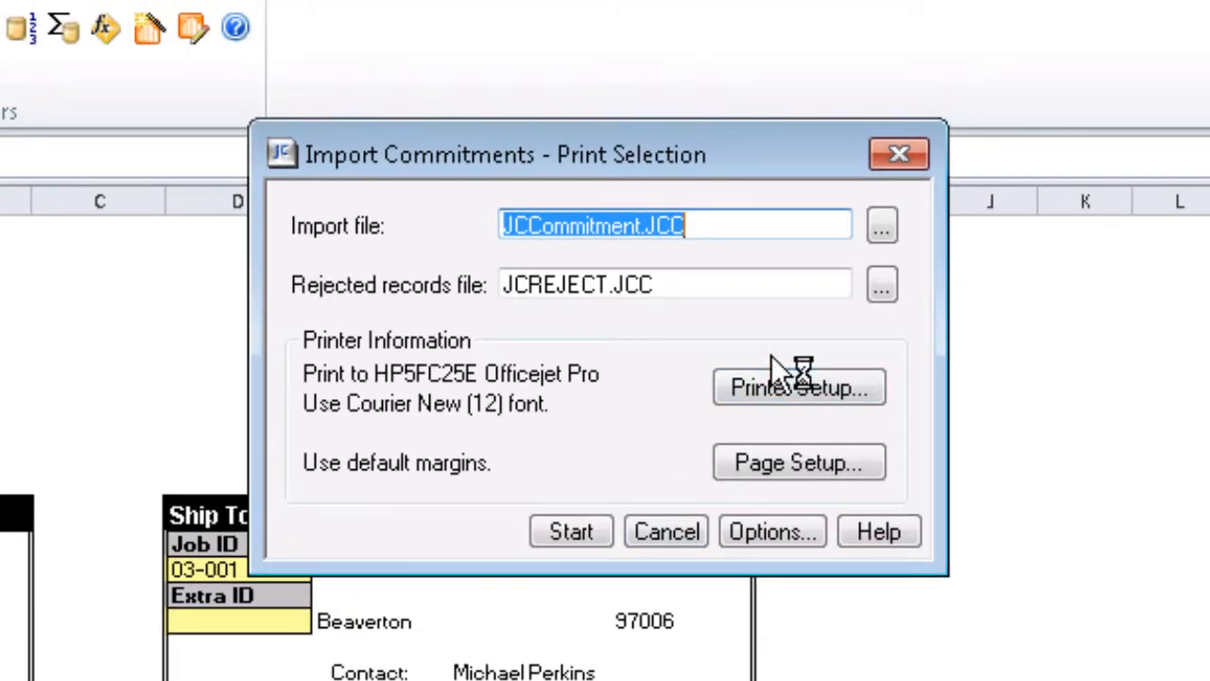
# Select JCCommitment.JCC from Libraries > Documents as the commitments import file.
pyautogui.click(881, 227)
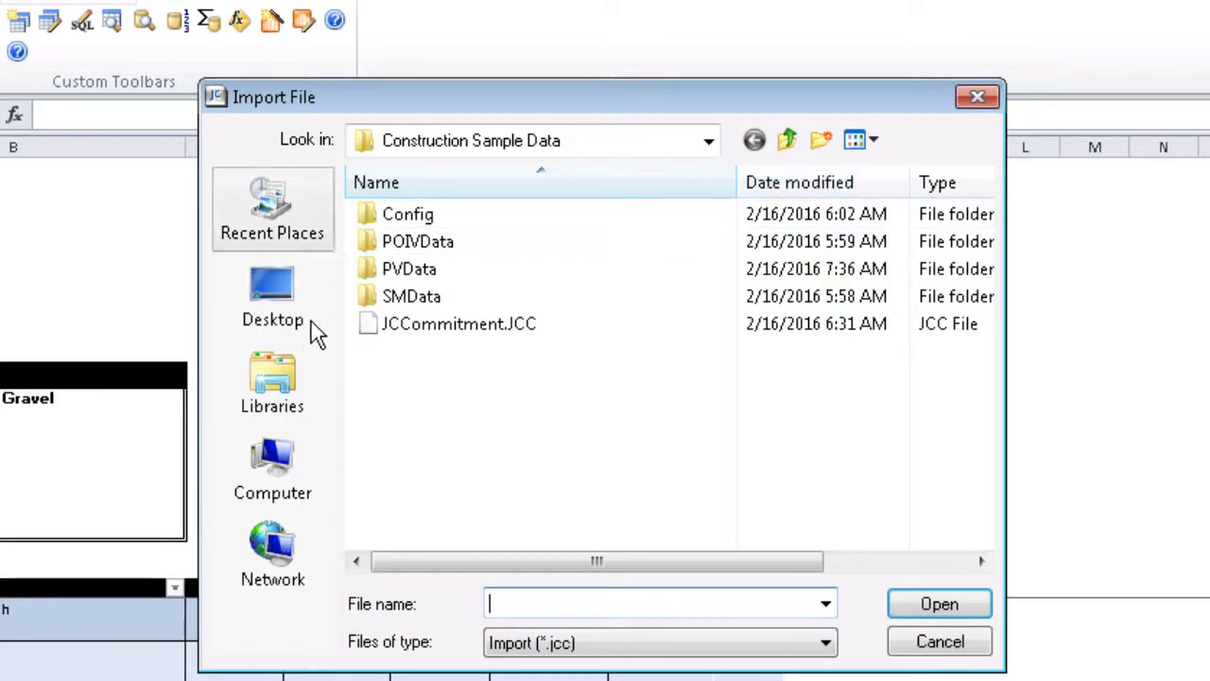
pyautogui.click(272, 383)
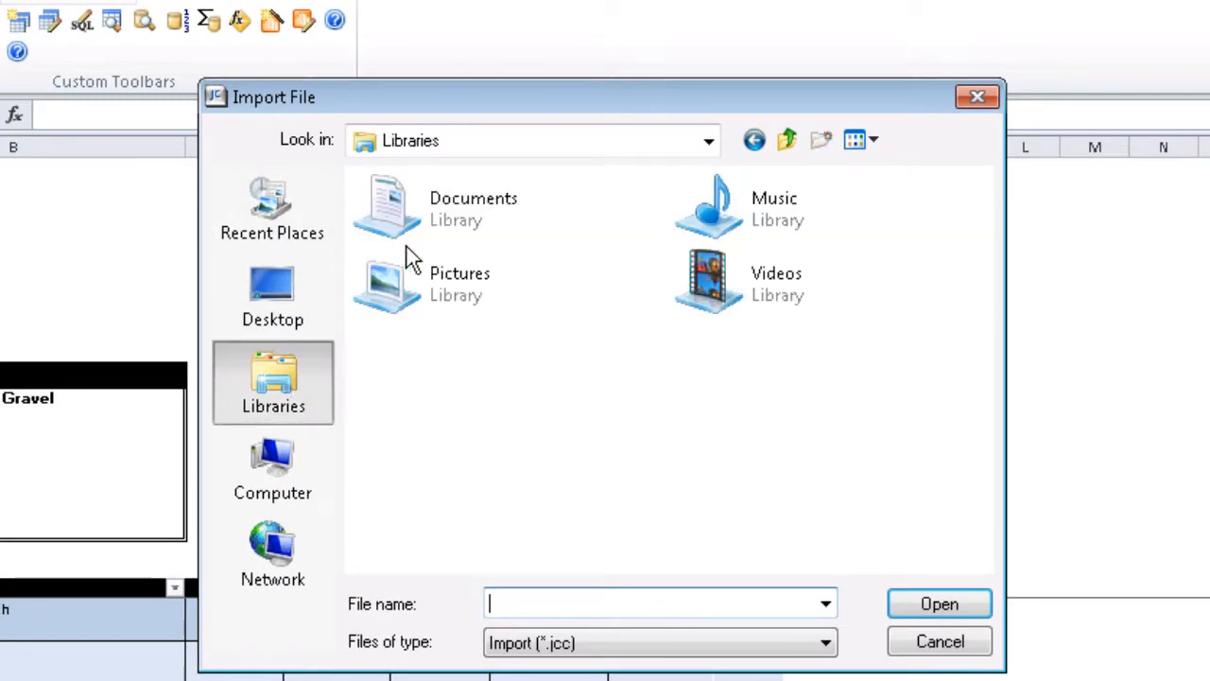
pyautogui.doubleClick(473, 209)
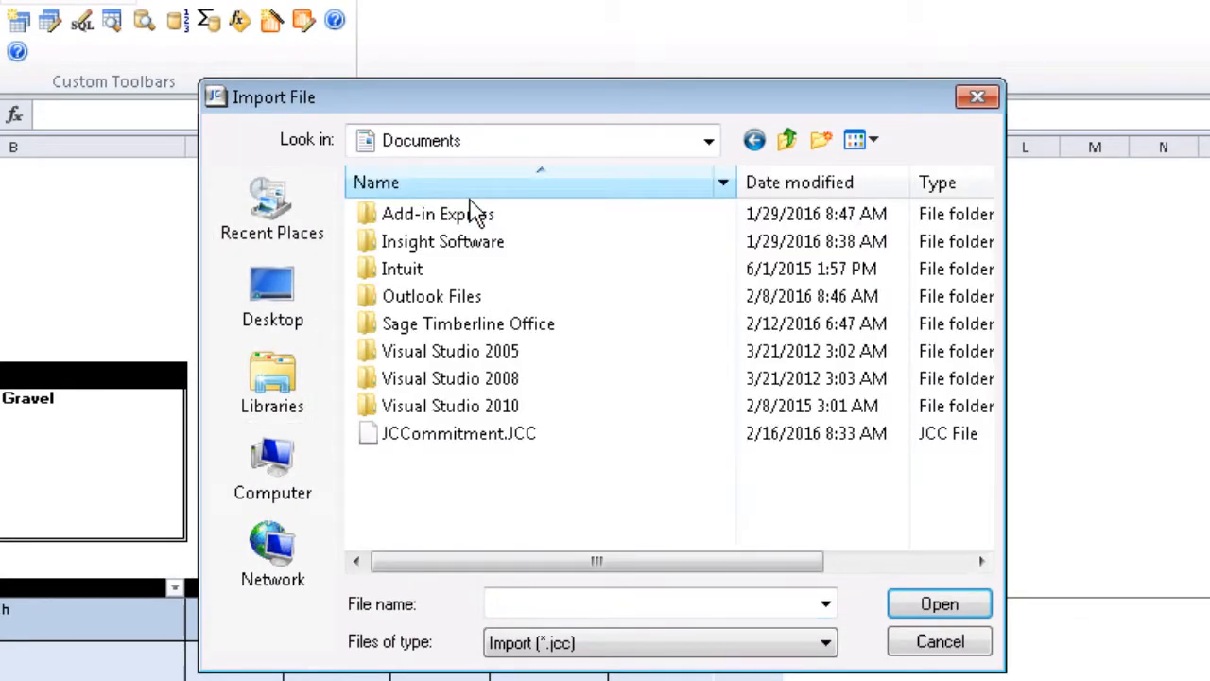
pyautogui.click(458, 435)
# Select JCCommitment.JCC and set the journal to print to file jccimport in Documents.
pyautogui.doubleClick(458, 435)
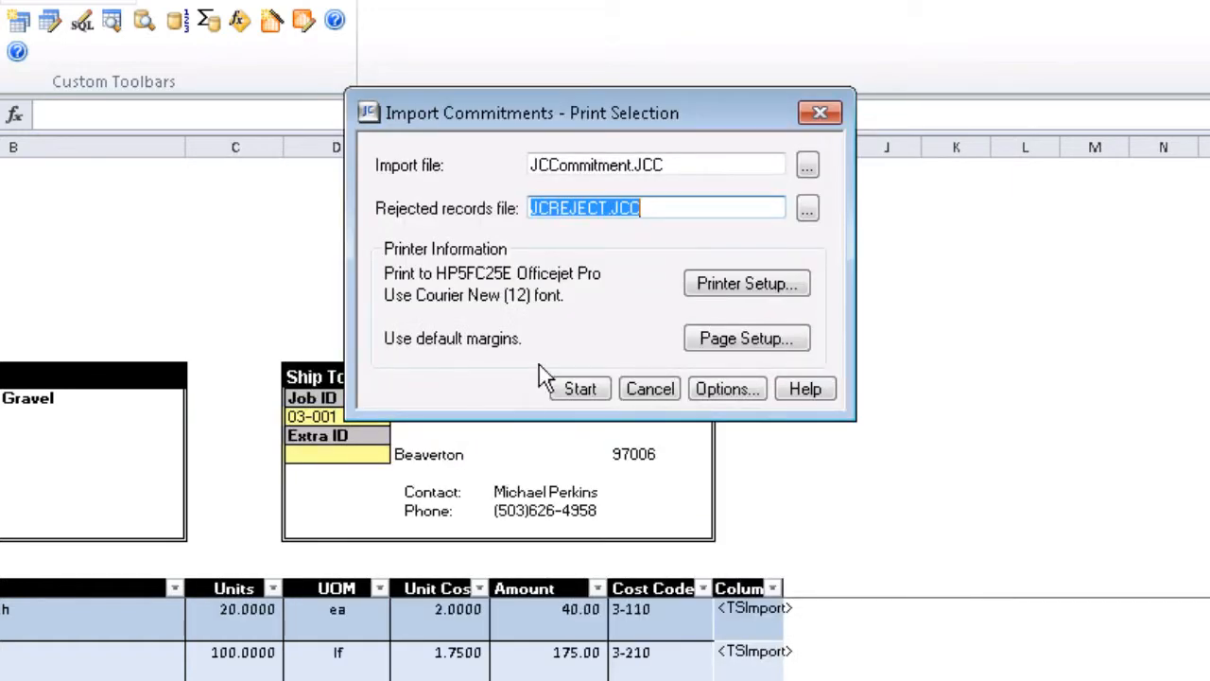
pyautogui.click(747, 283)
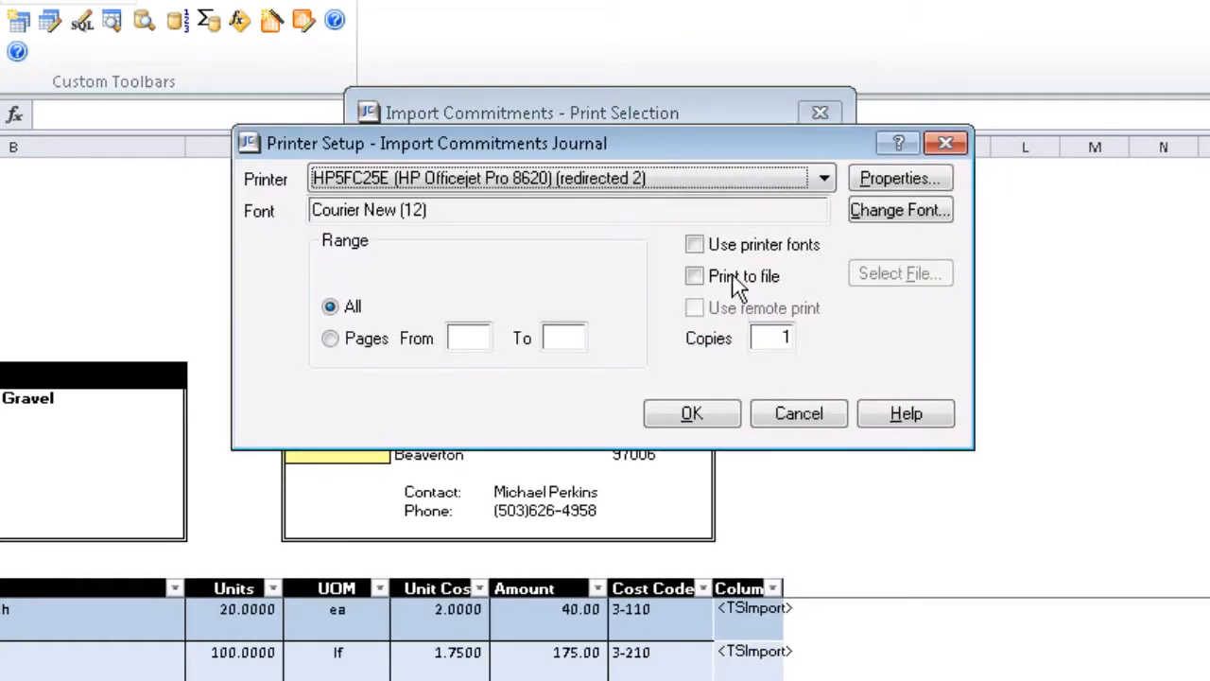
pyautogui.click(694, 276)
pyautogui.click(898, 273)
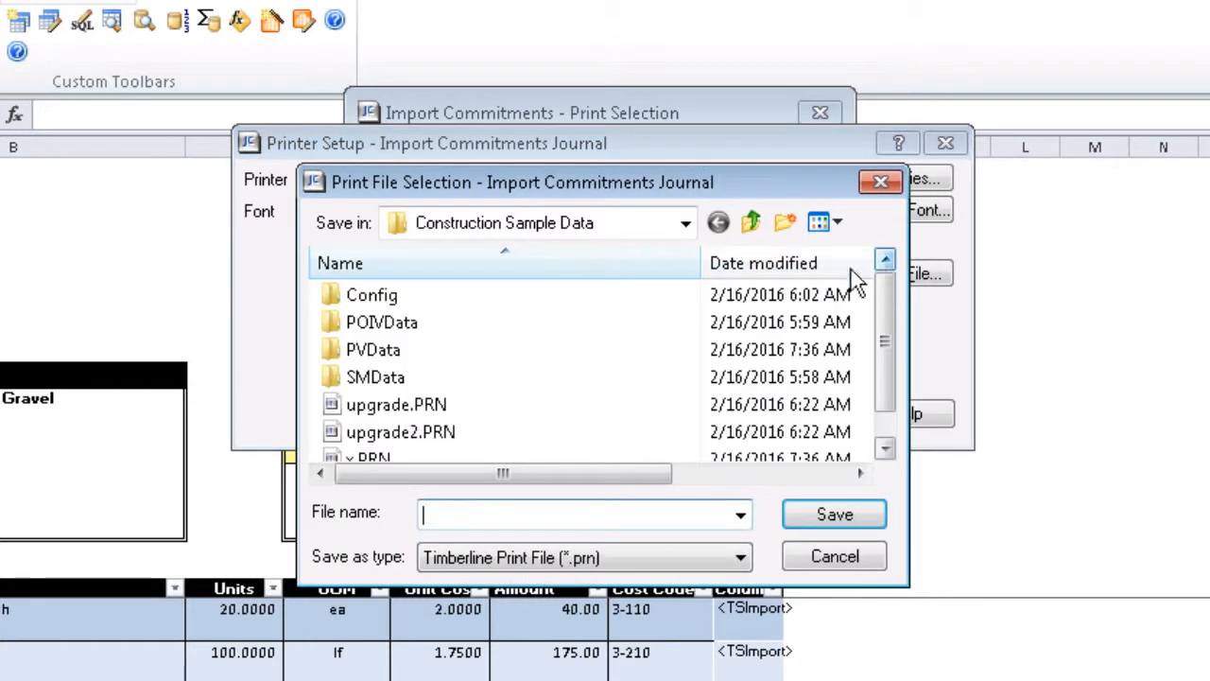
pyautogui.click(684, 223)
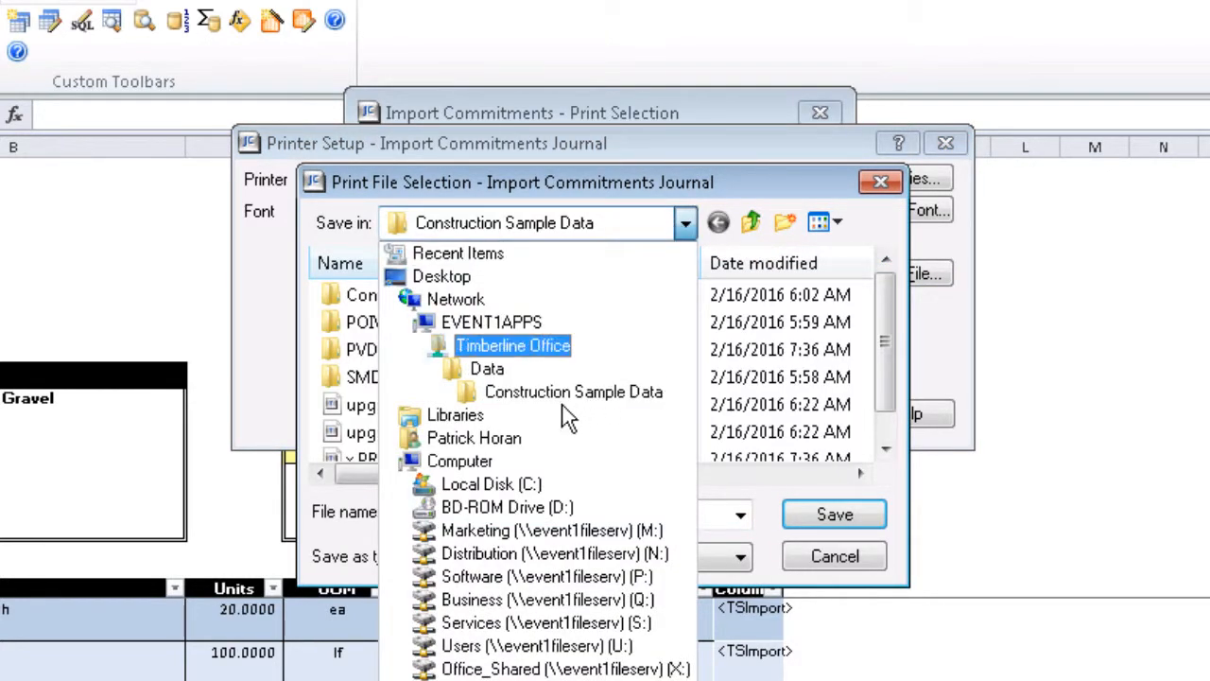
pyautogui.click(455, 415)
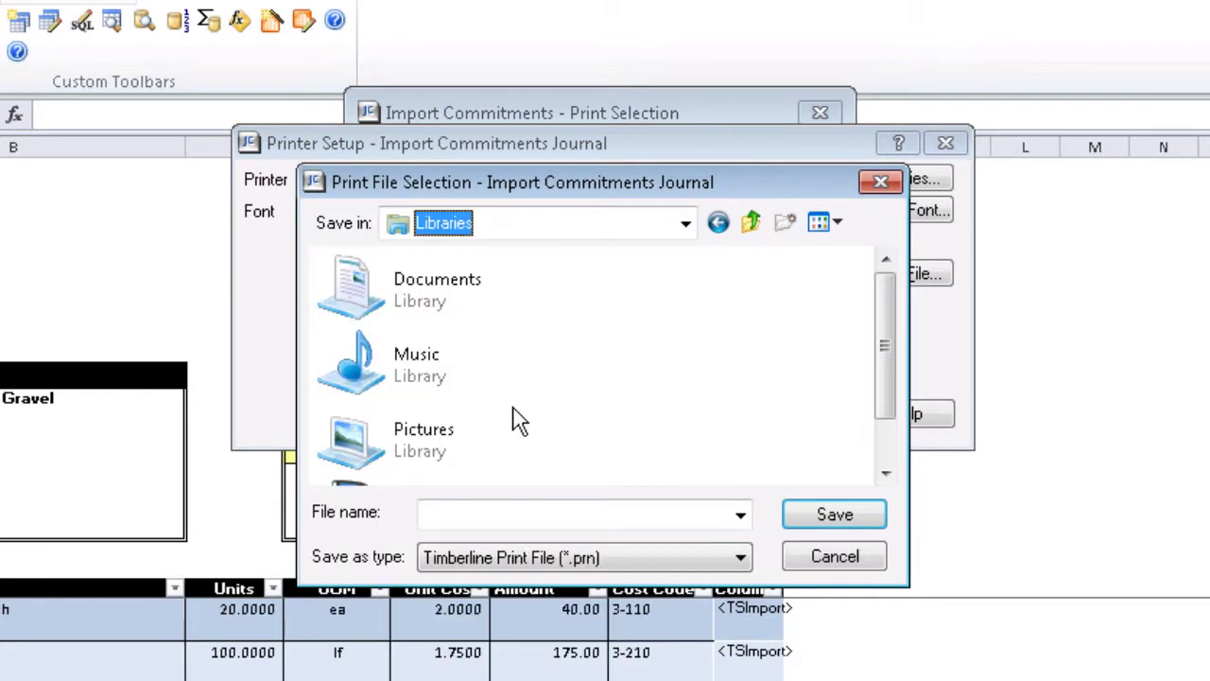
pyautogui.doubleClick(432, 292)
pyautogui.click(467, 510)
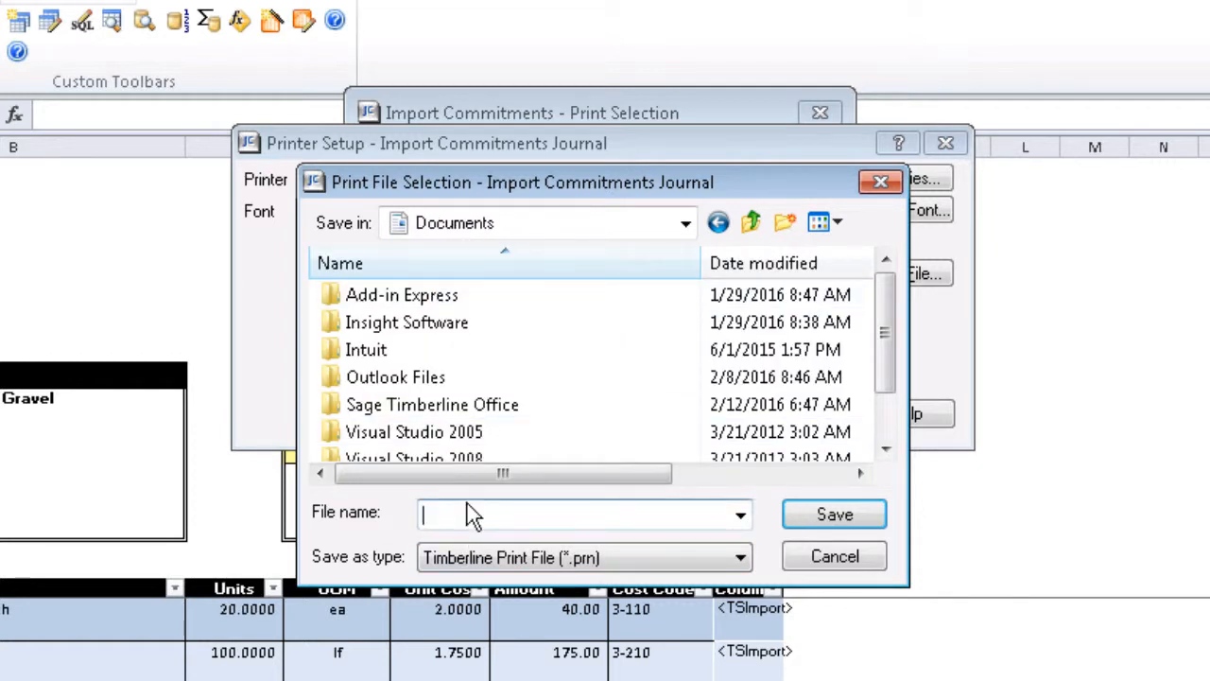
pyautogui.write('jccimport')
pyautogui.press('Return')
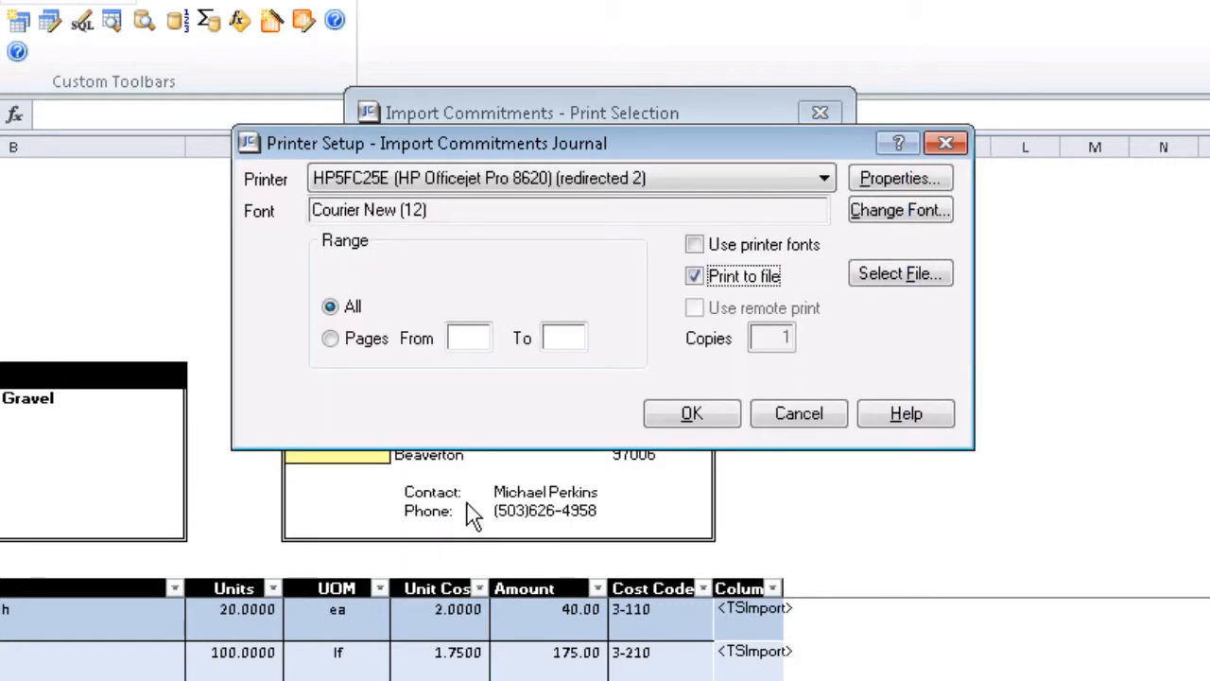
pyautogui.click(691, 413)
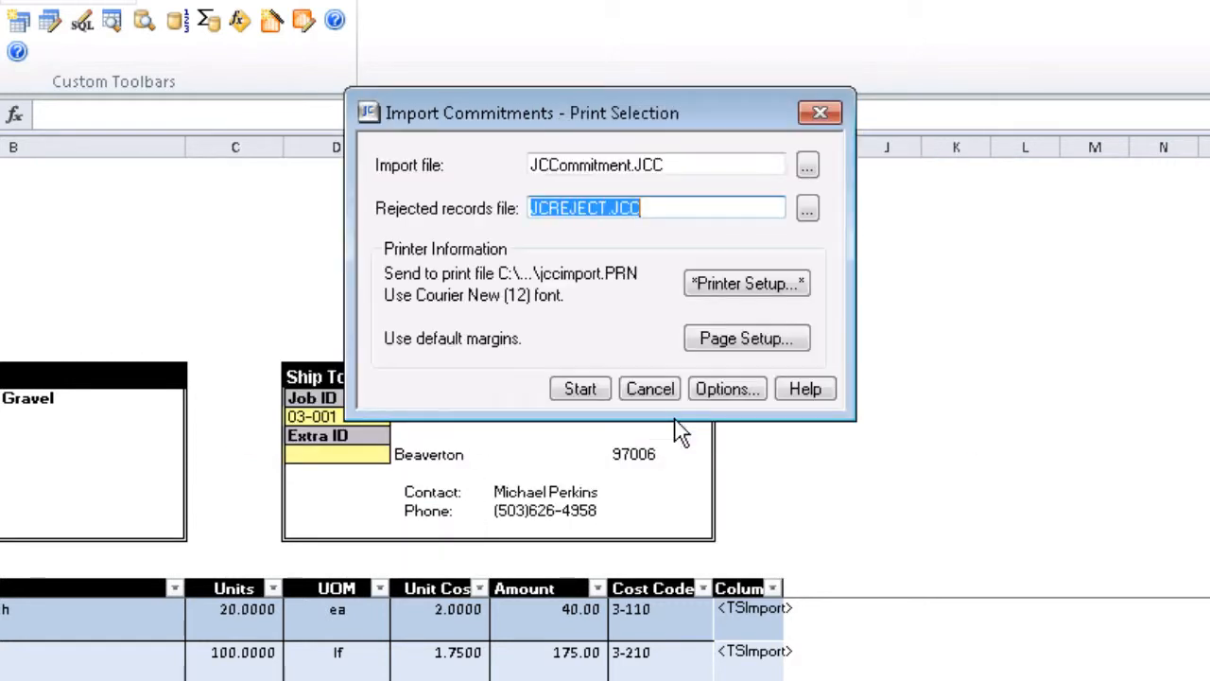
# Run the commitments import to completion and dismiss the Background Tasks list.
pyautogui.click(583, 388)
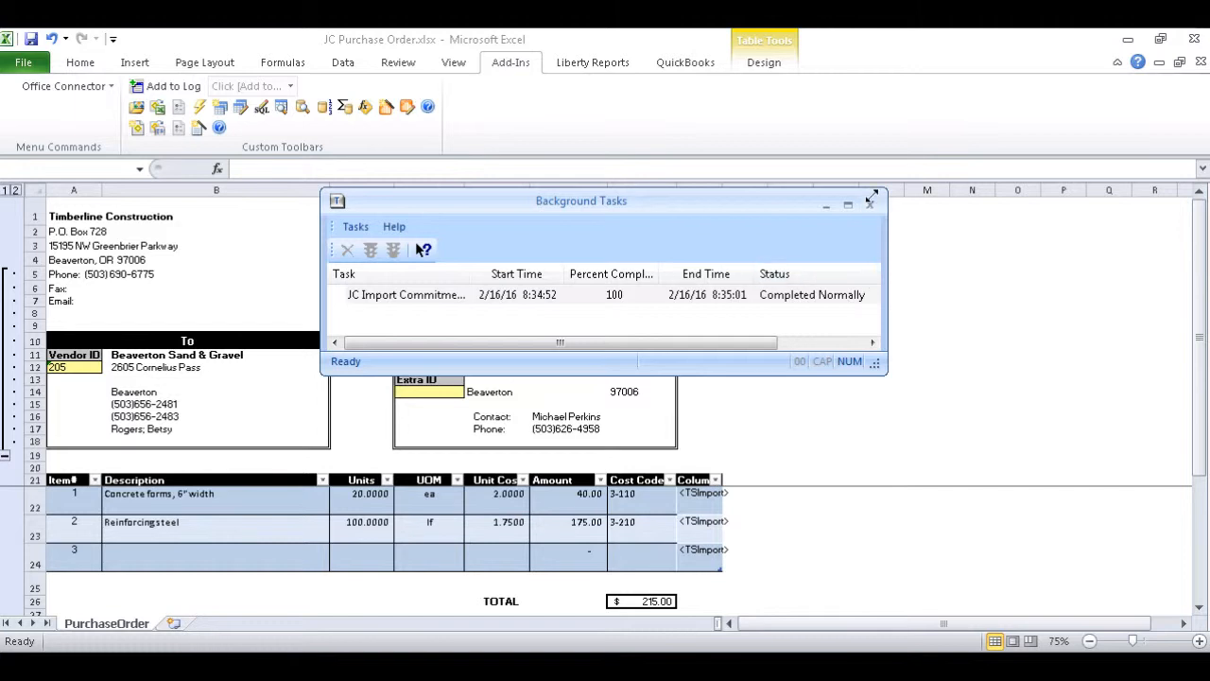
pyautogui.click(875, 206)
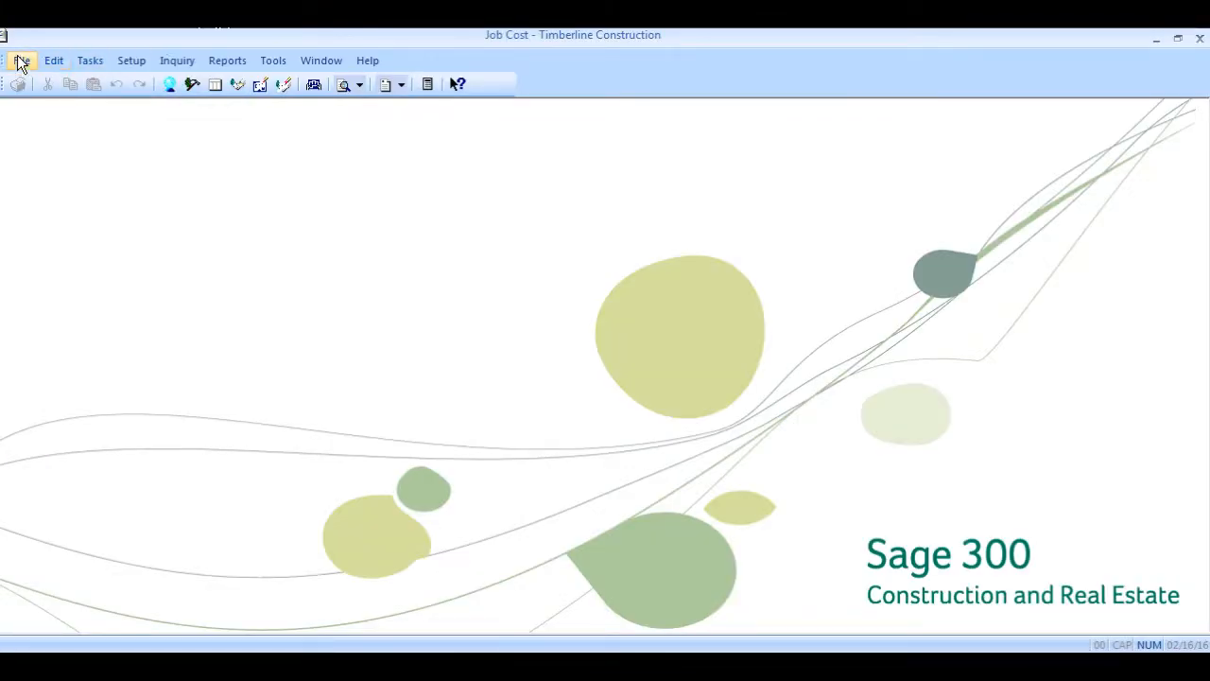
# View the jccimport.PRN printout from Libraries > Documents via File > Printouts.
pyautogui.click(21, 61)
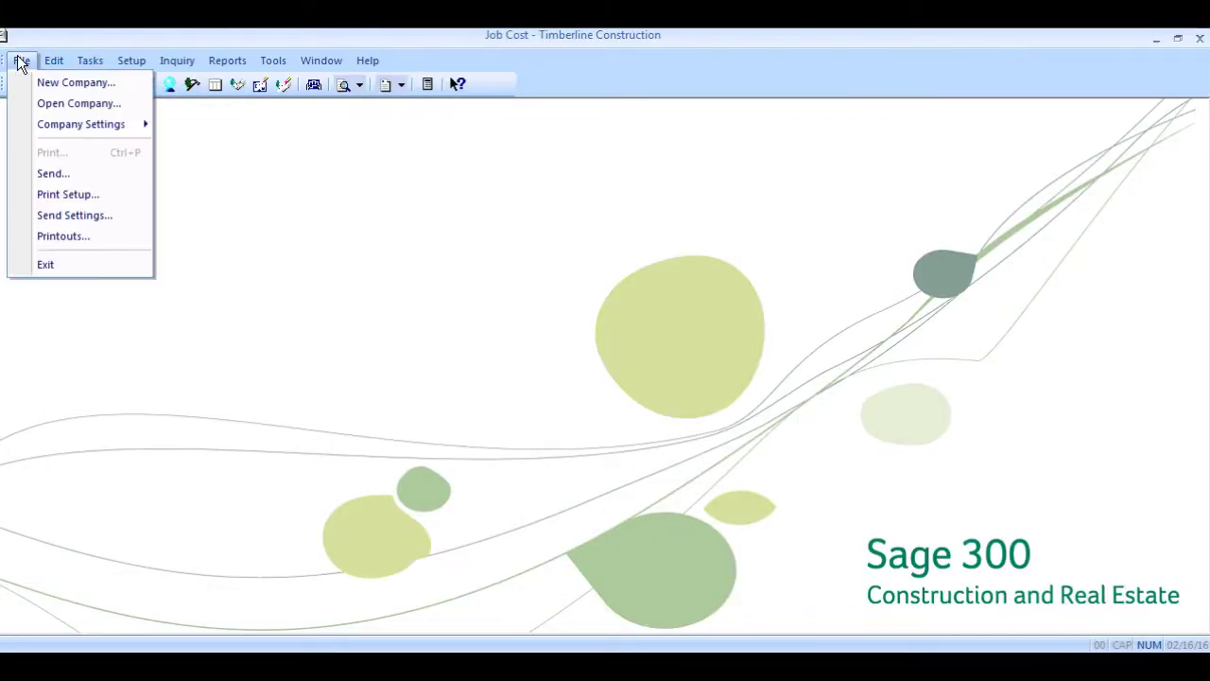
pyautogui.click(62, 236)
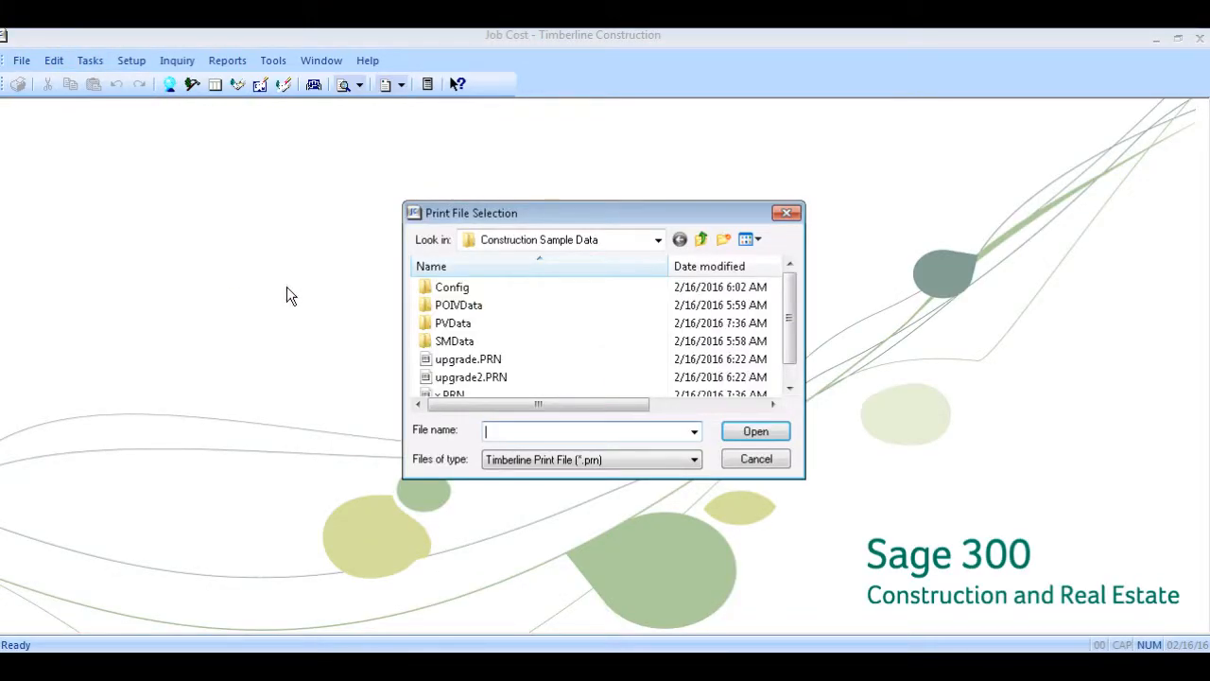
pyautogui.click(659, 241)
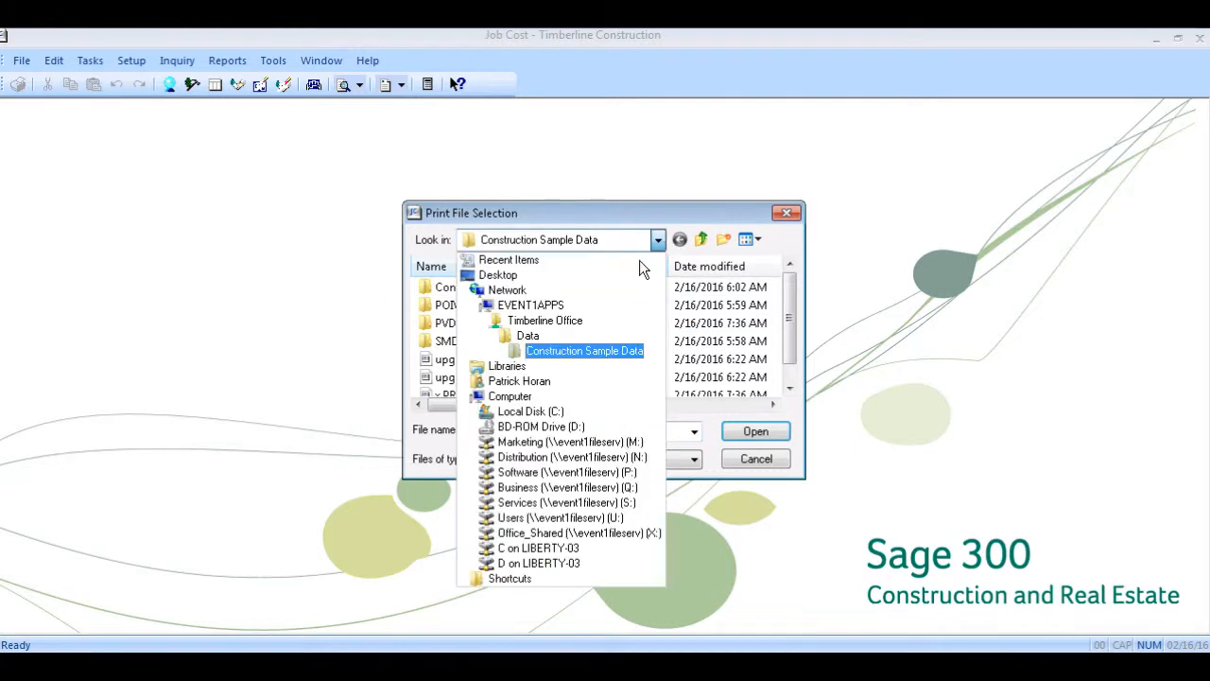
pyautogui.click(518, 374)
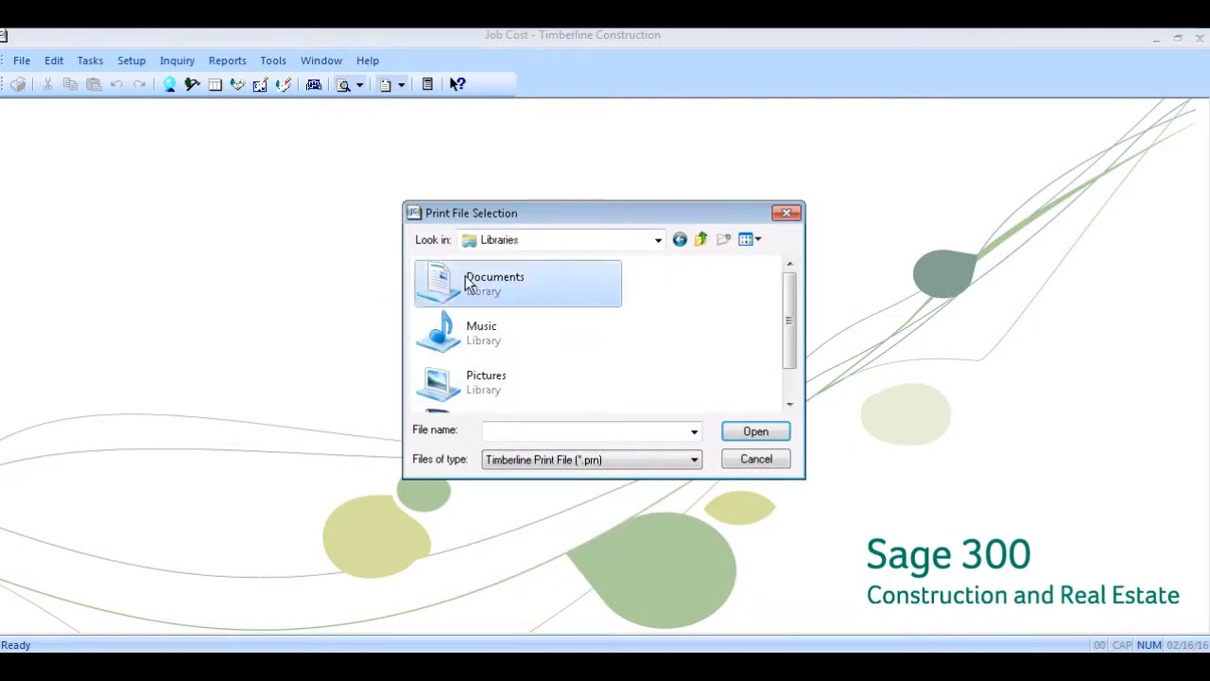
pyautogui.doubleClick(465, 282)
pyautogui.scroll(-3, 782, 371)
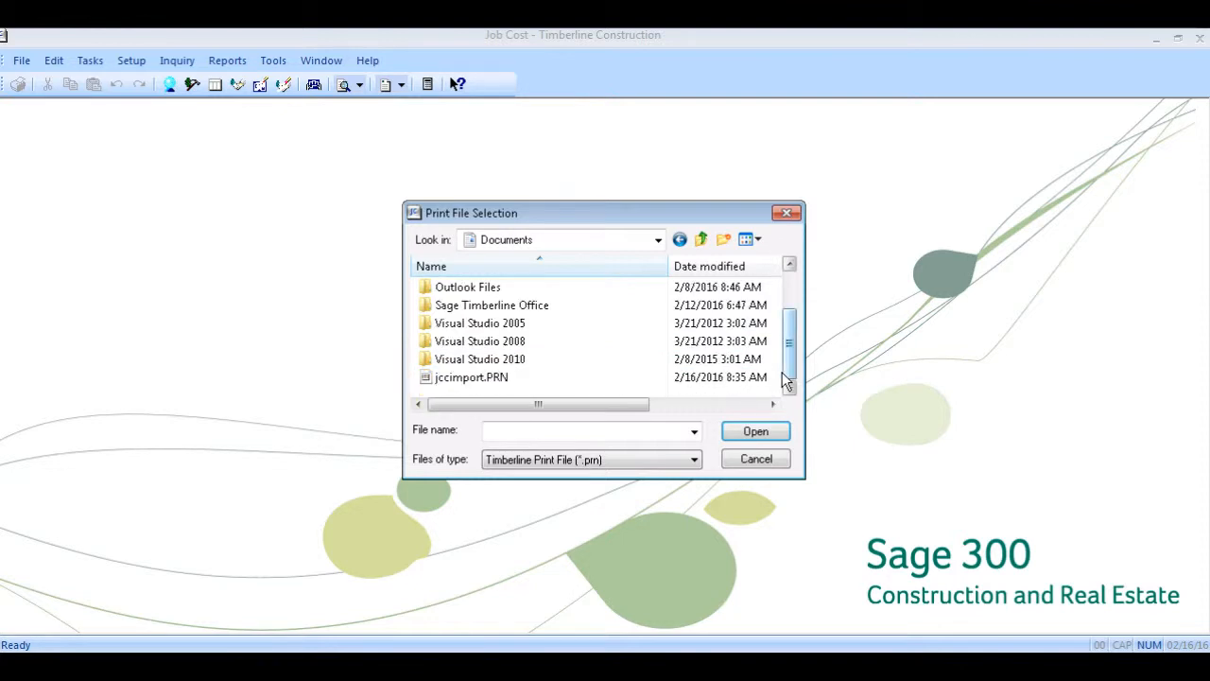
pyautogui.doubleClick(590, 370)
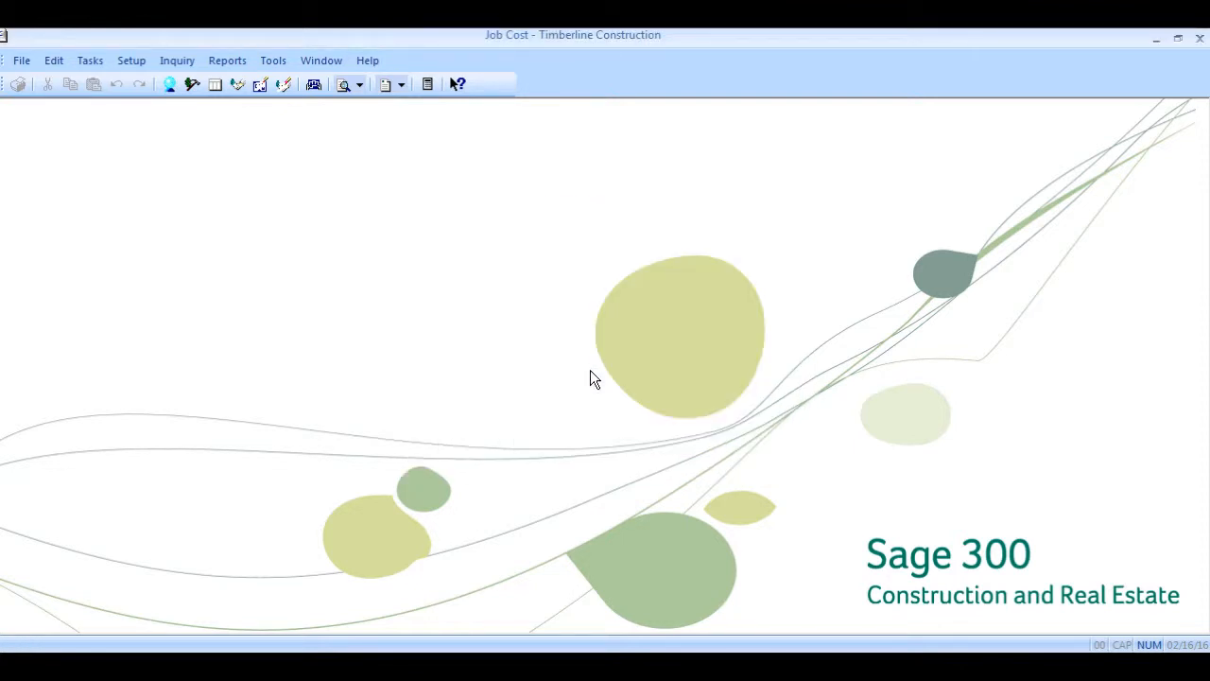